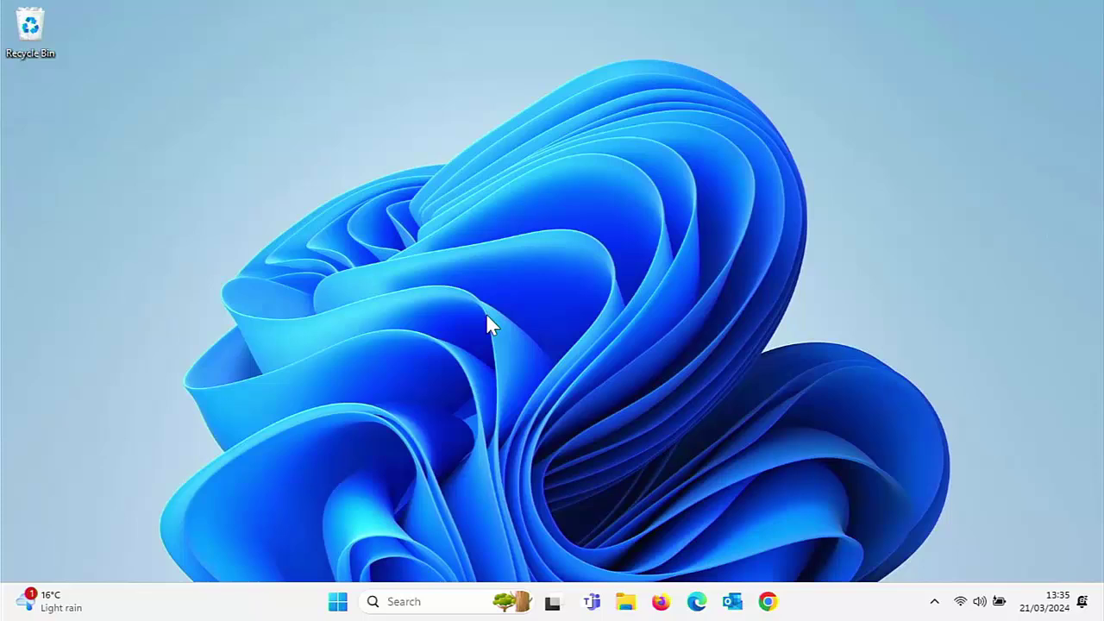
Search the Start menu for 'disk clean' and launch Disk Clean-up for drive C:
click(338, 603)
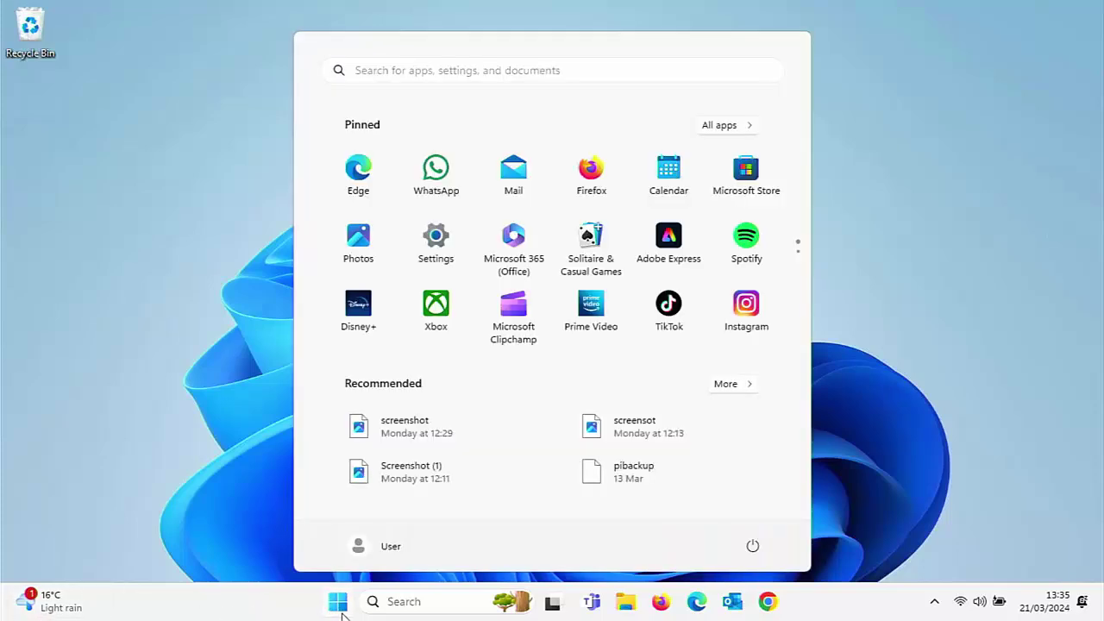
text(disk)
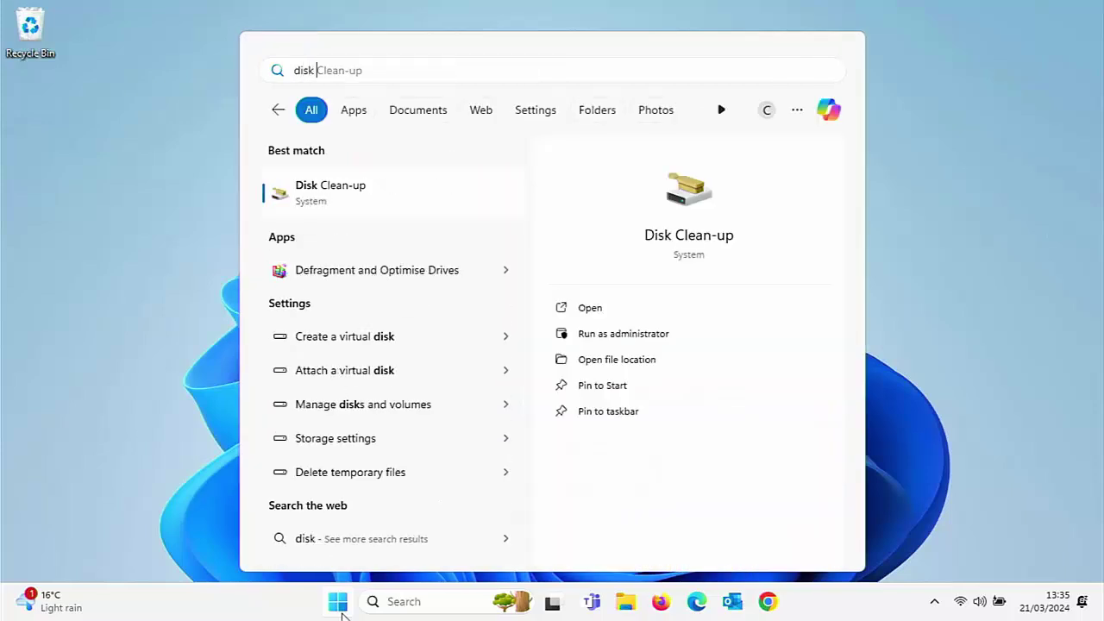
text( clean)
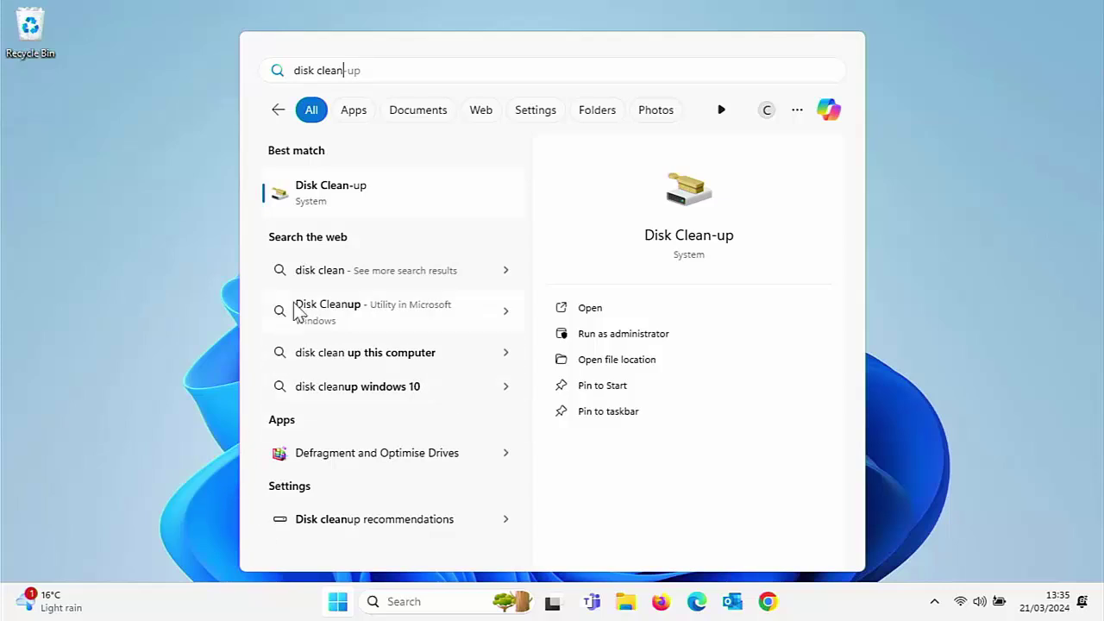
click(342, 200)
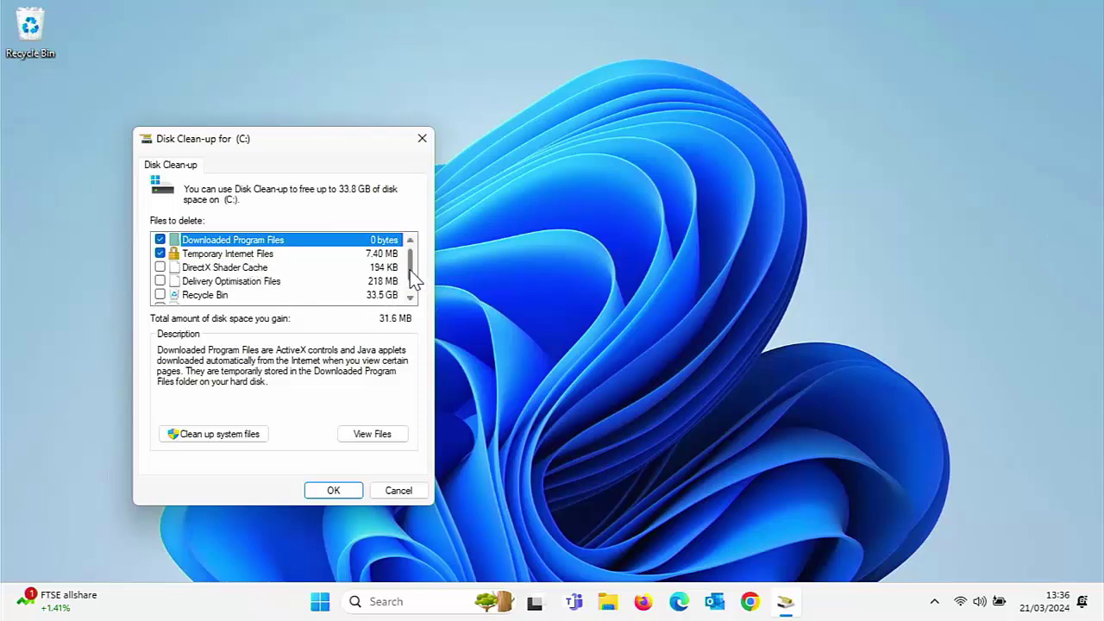
Tick Recycle Bin and Temporary files for 33.5 GB in total and confirm with OK
drag(410, 276, 409, 288)
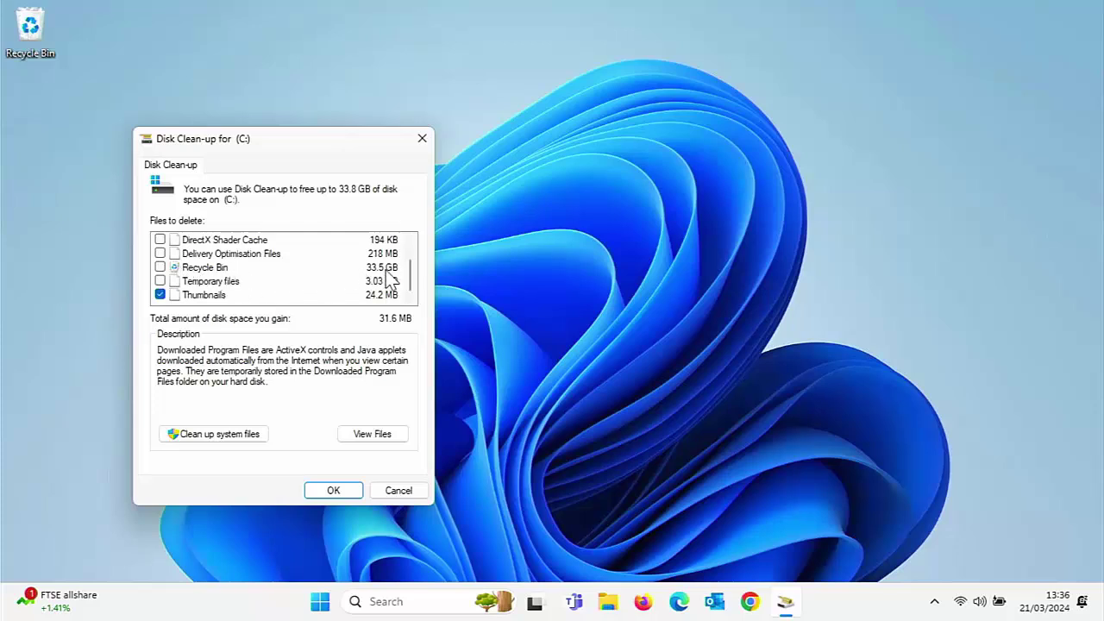
click(159, 269)
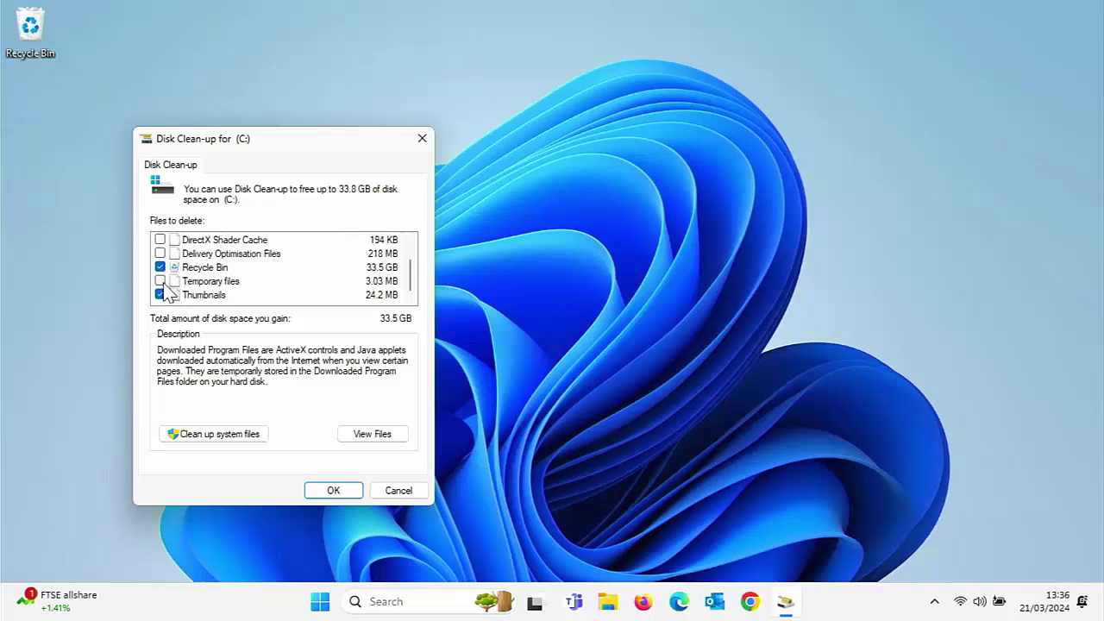
click(161, 282)
click(345, 492)
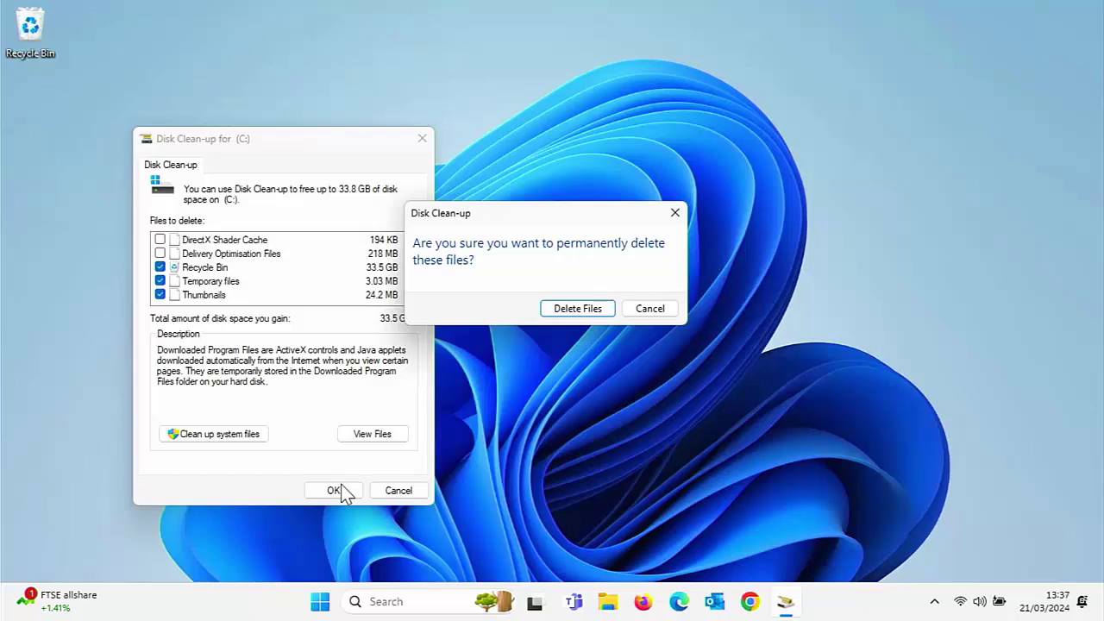
Confirm Delete Files to permanently clean drive C:
click(577, 309)
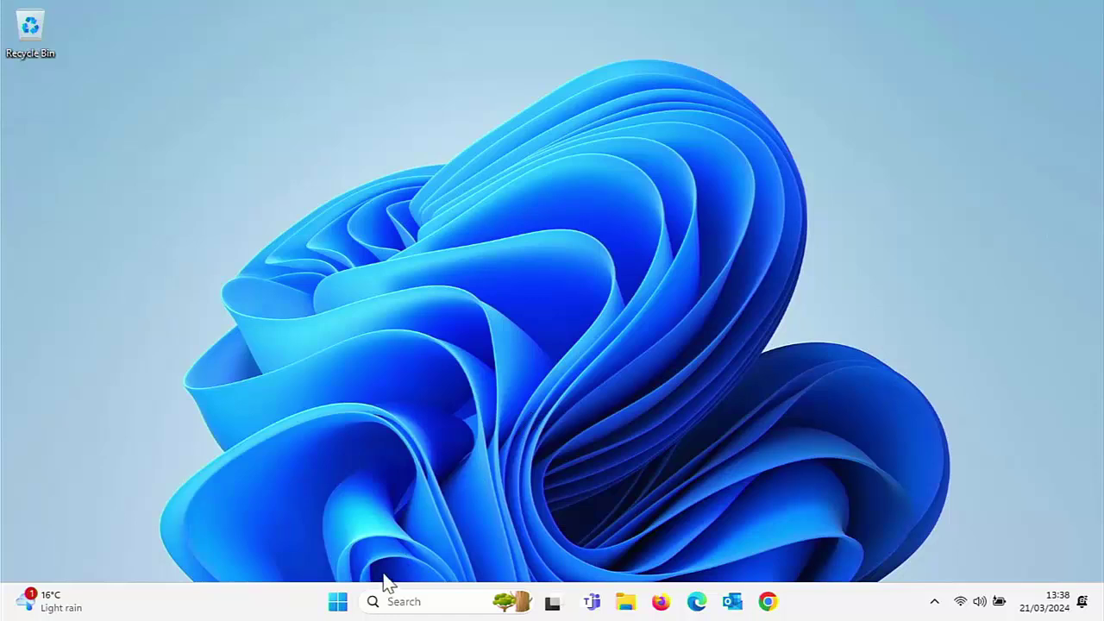
Relaunch Disk Clean-up from a 'disk clean' search and rescan with Clean up system files
click(338, 602)
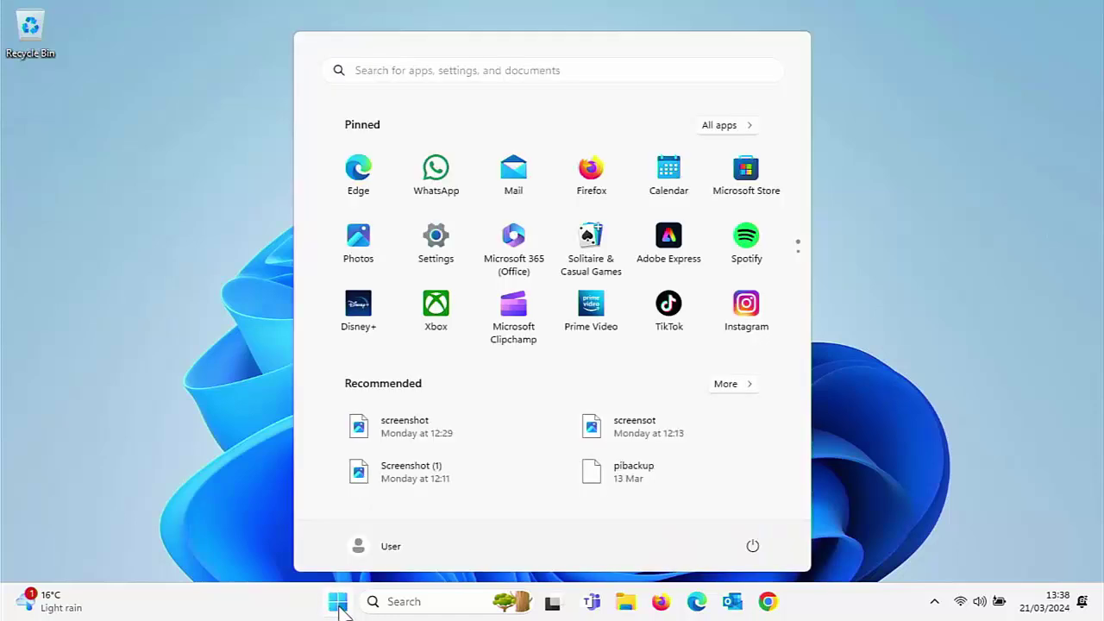
text(disk)
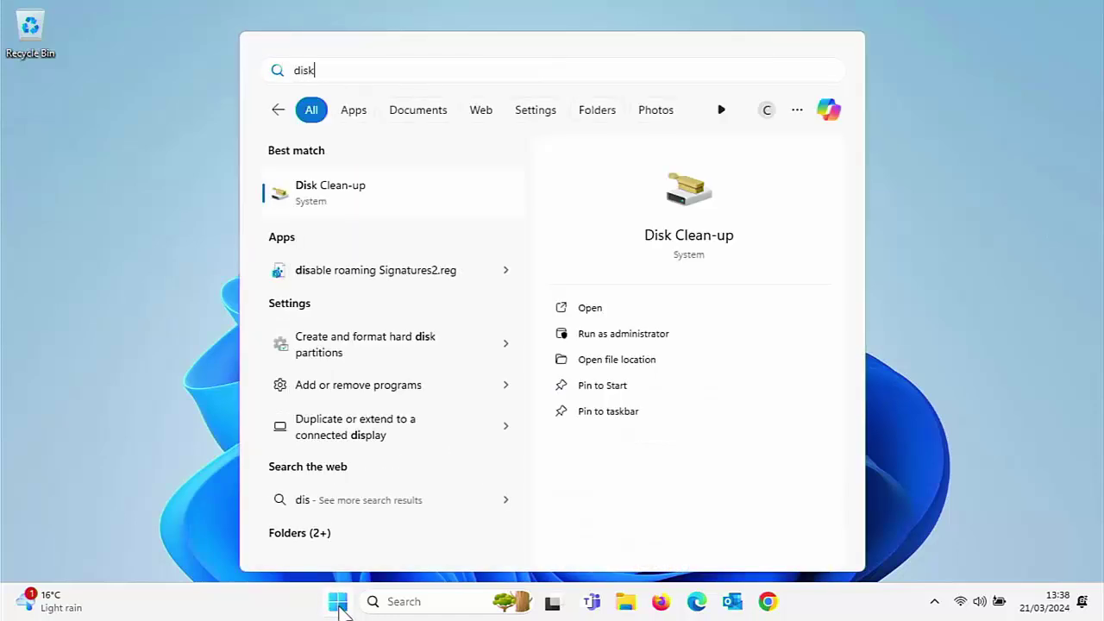
text( clean)
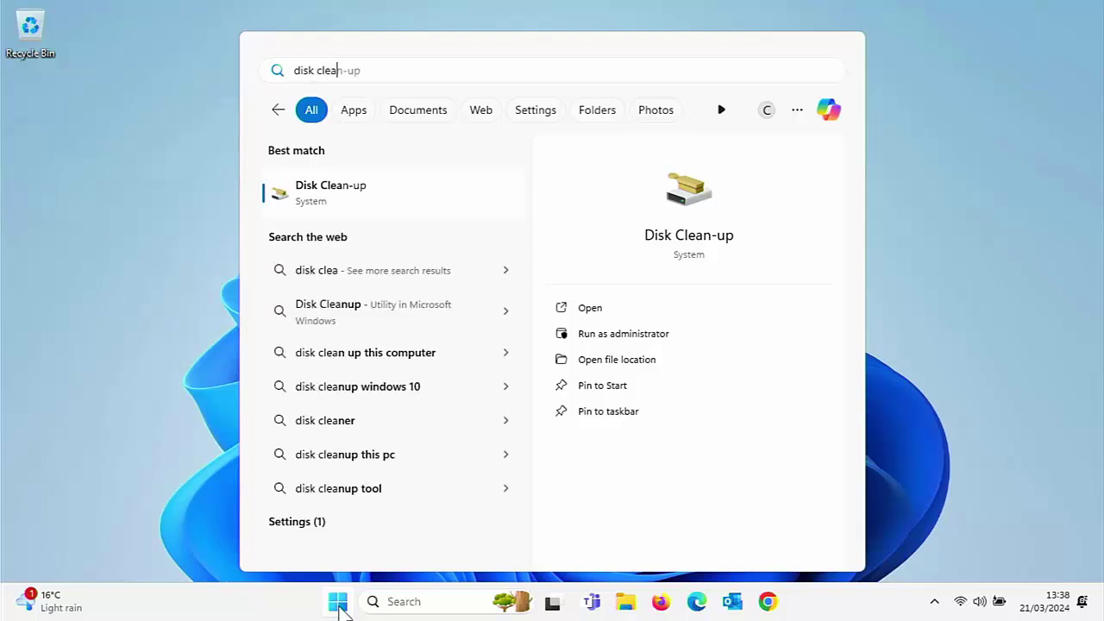
click(315, 198)
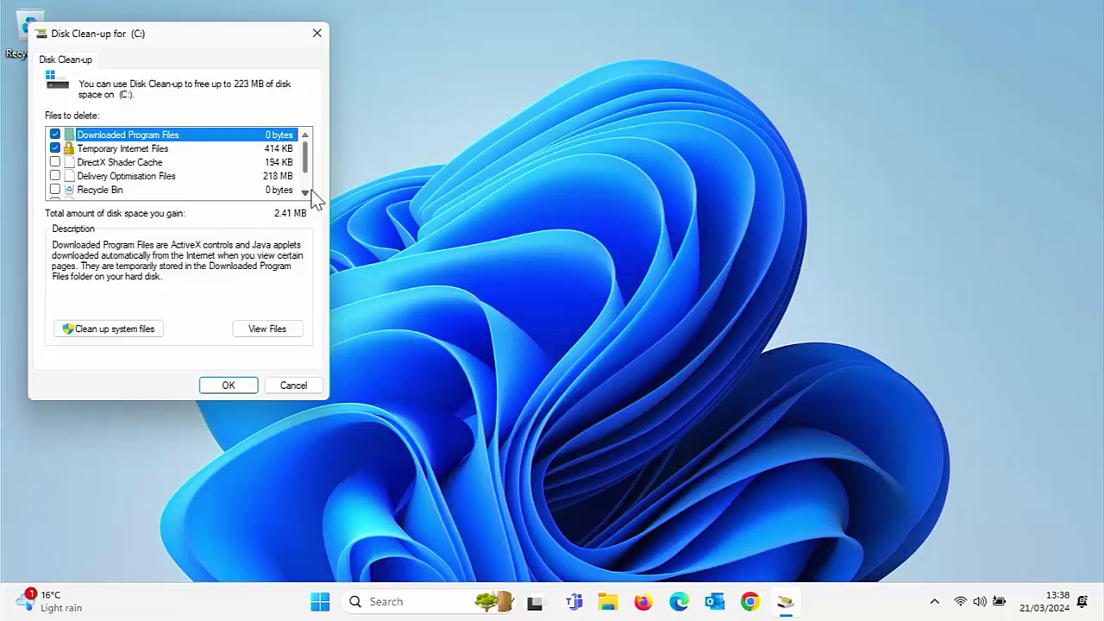
click(105, 331)
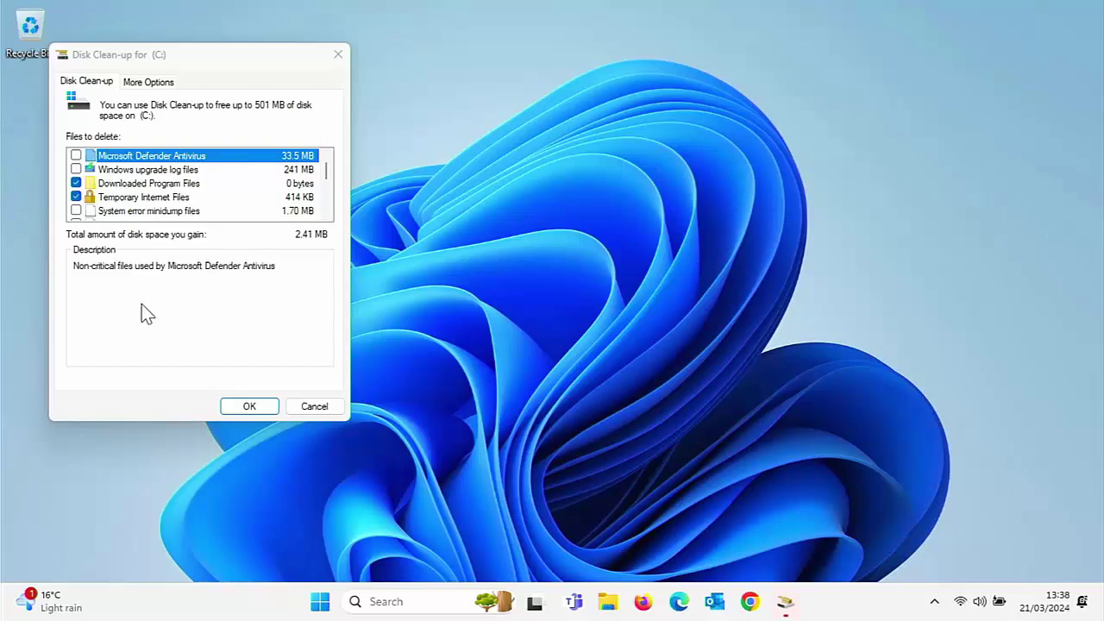
Tick Windows upgrade log files, system error minidumps, Windows error reports and DirectX Shader Cache
click(129, 170)
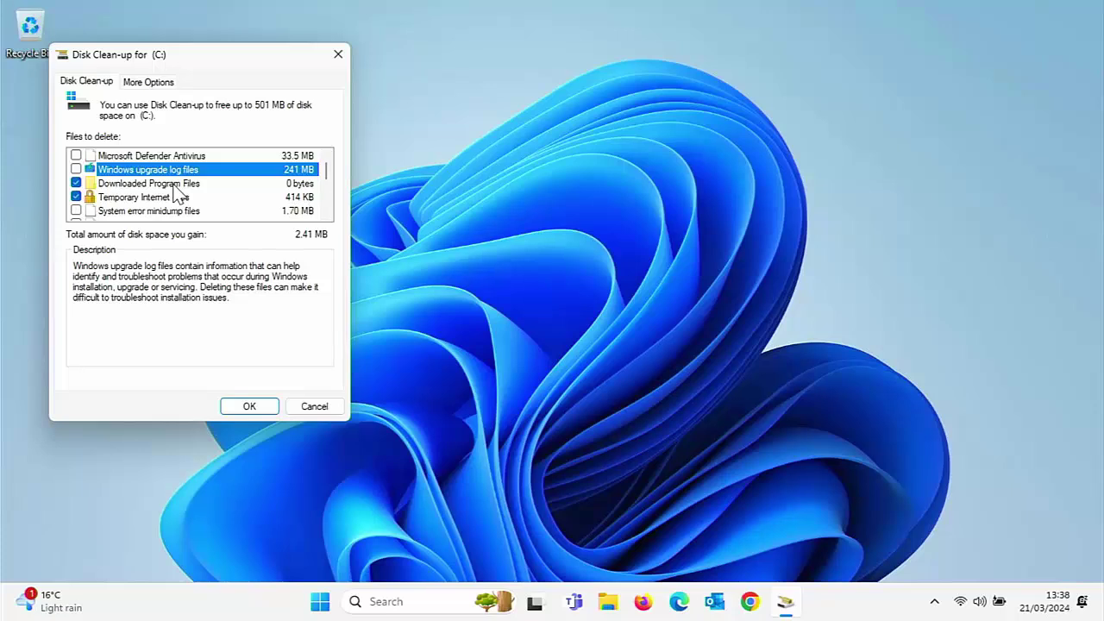
click(78, 169)
drag(326, 170, 326, 177)
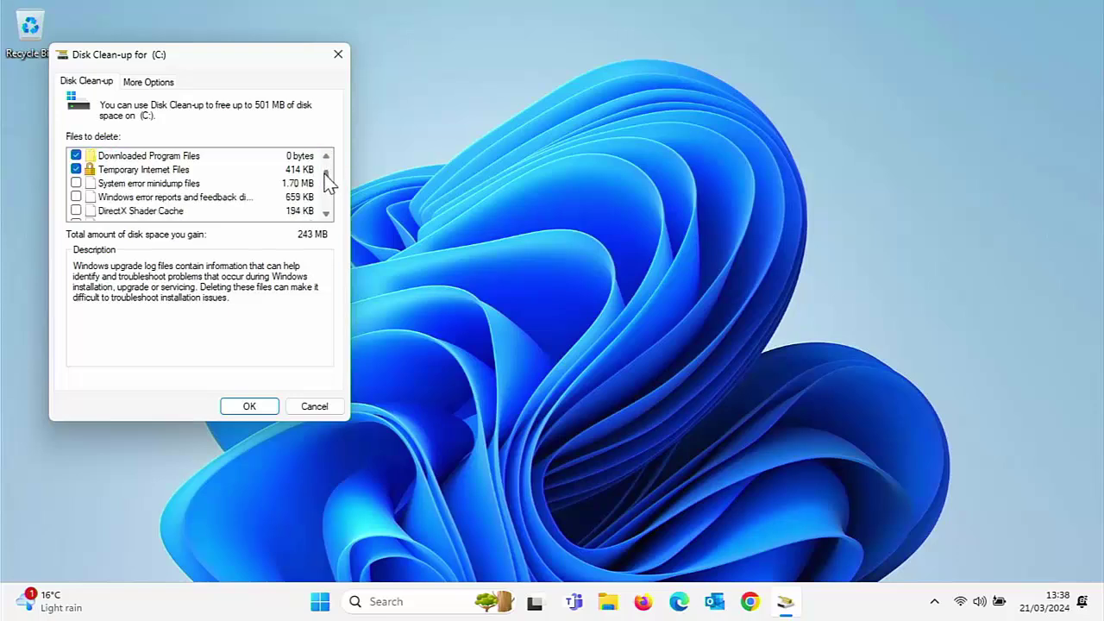
click(76, 184)
click(76, 197)
click(76, 211)
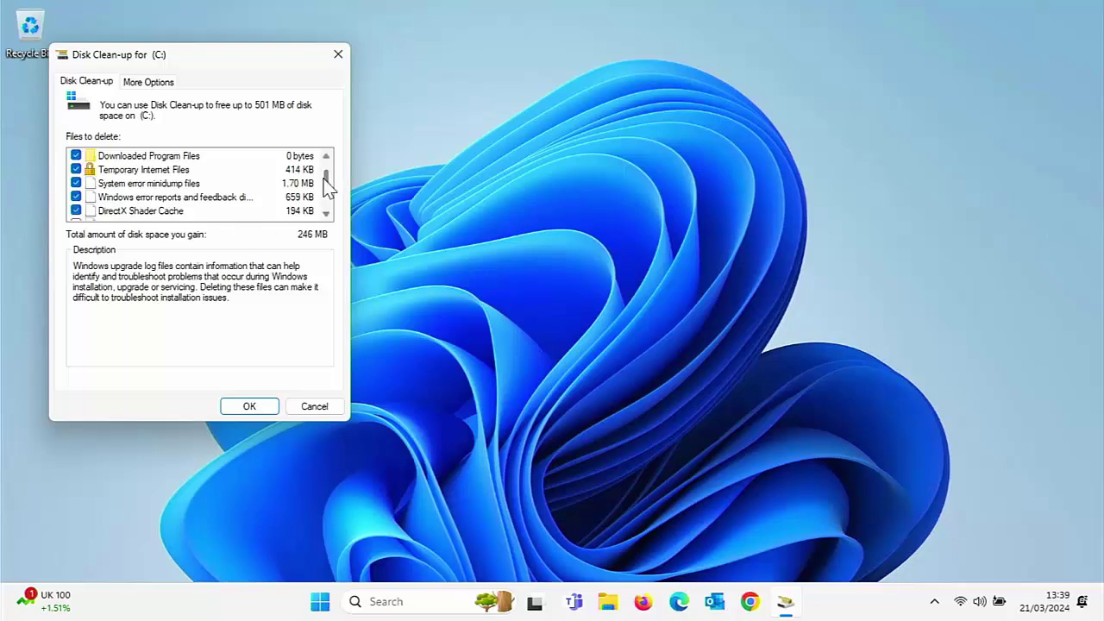
Tick Delivery Optimisation, Language Resource and Temporary files for 467 MB, then confirm with OK
drag(326, 181, 326, 197)
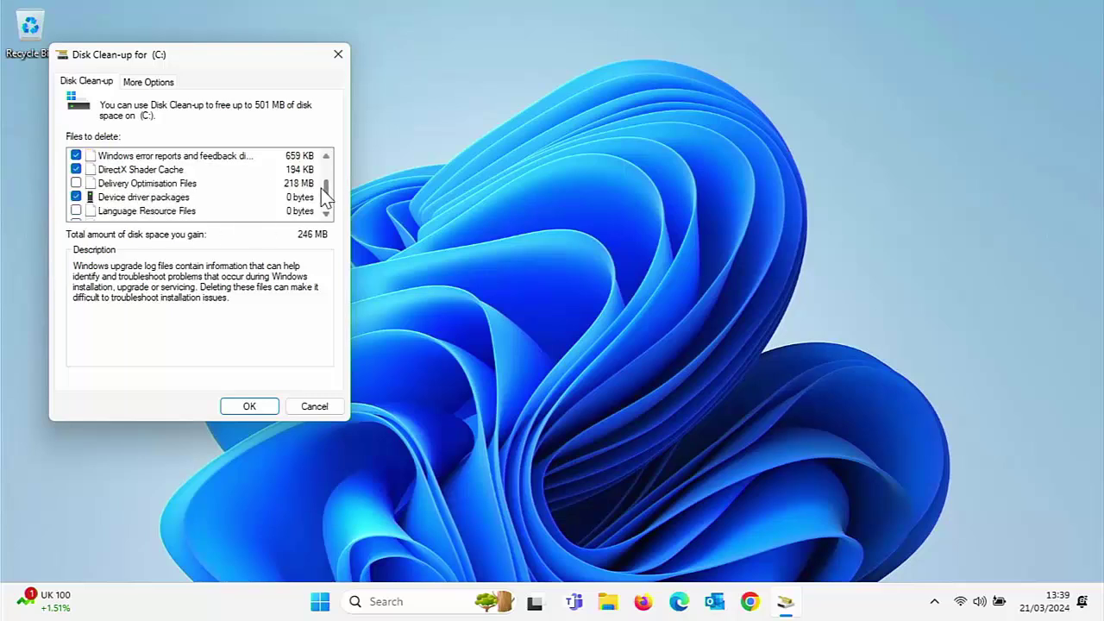
click(100, 185)
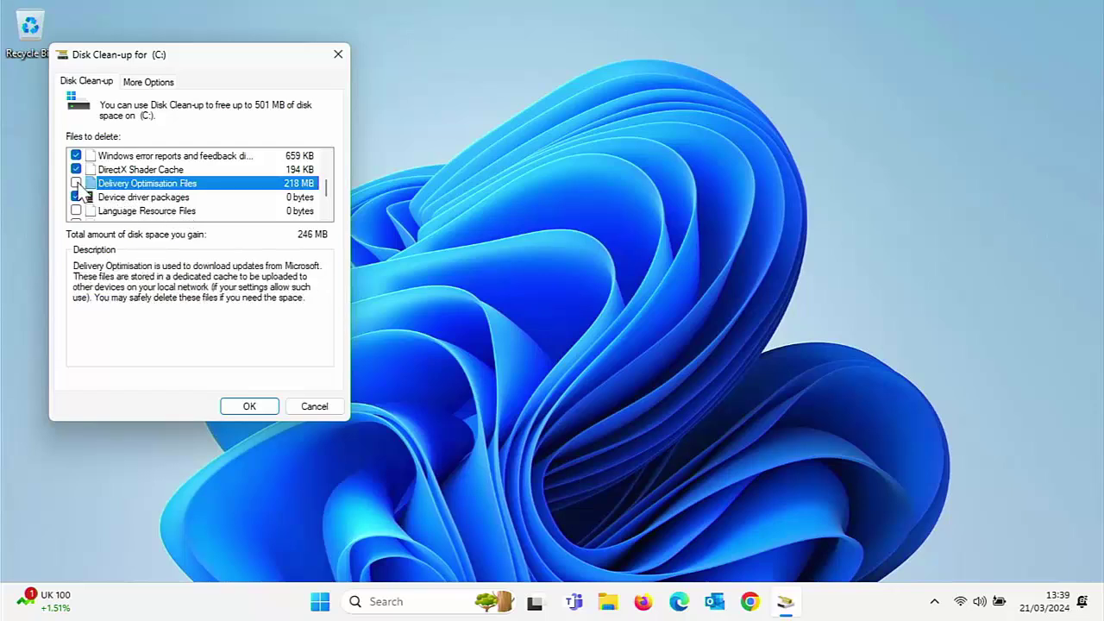
click(76, 183)
click(129, 215)
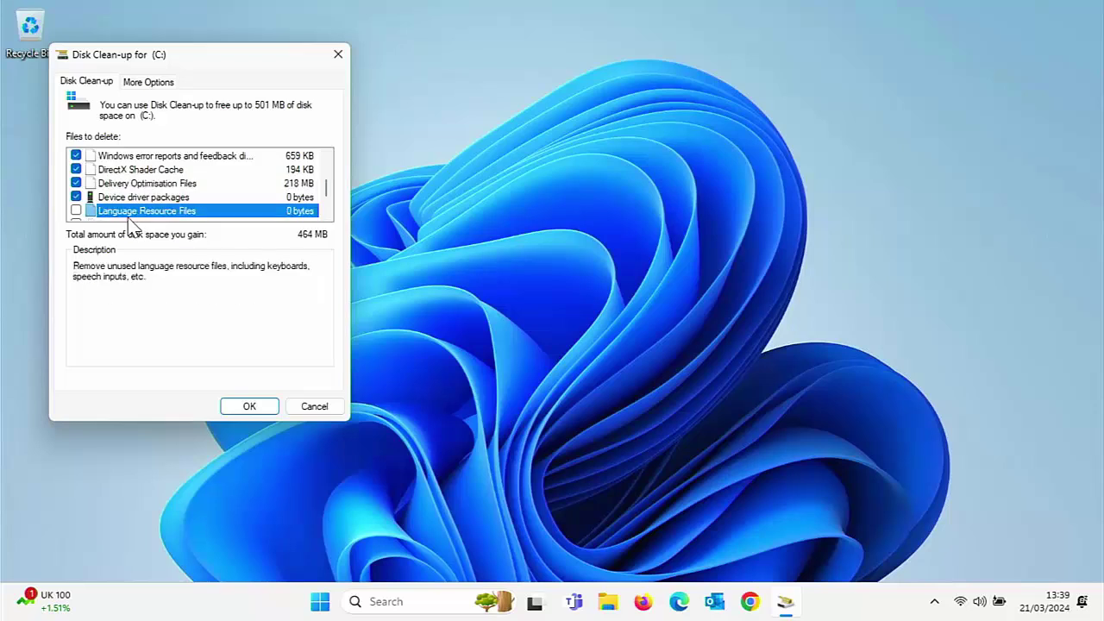
click(76, 210)
scroll(76, 211, down, 2)
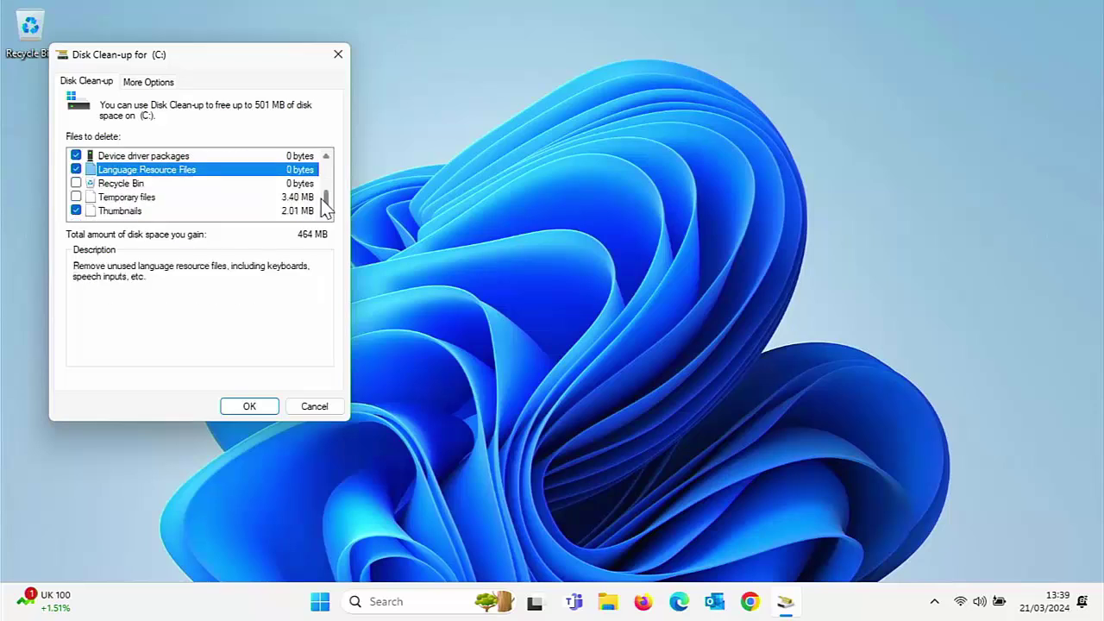
click(75, 197)
click(248, 408)
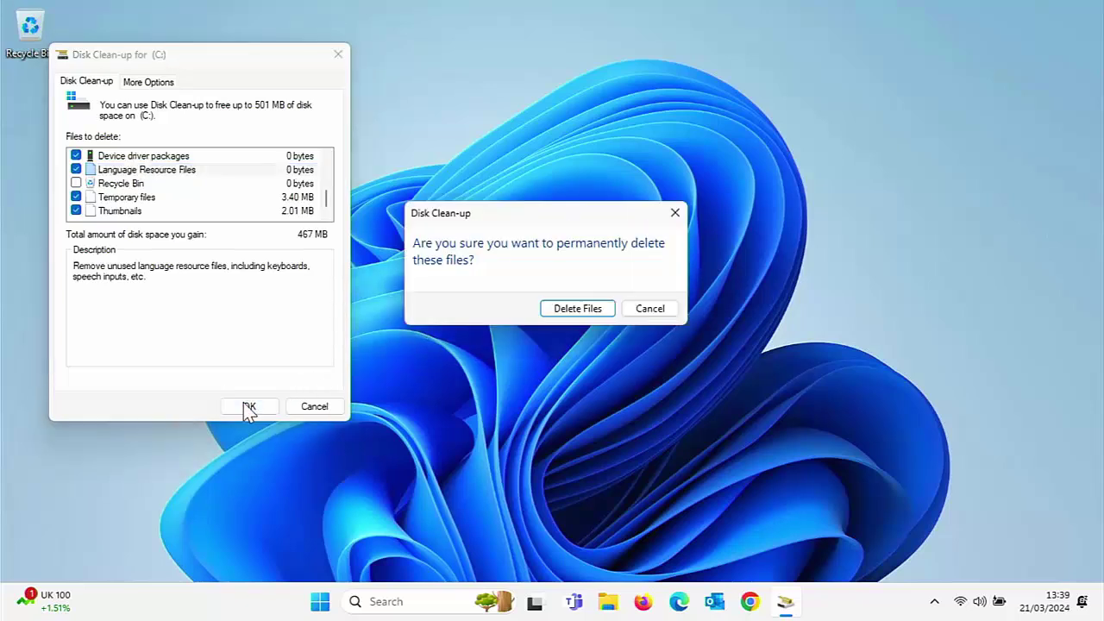
Confirm Delete Files to remove the 467 MB of system files
click(556, 311)
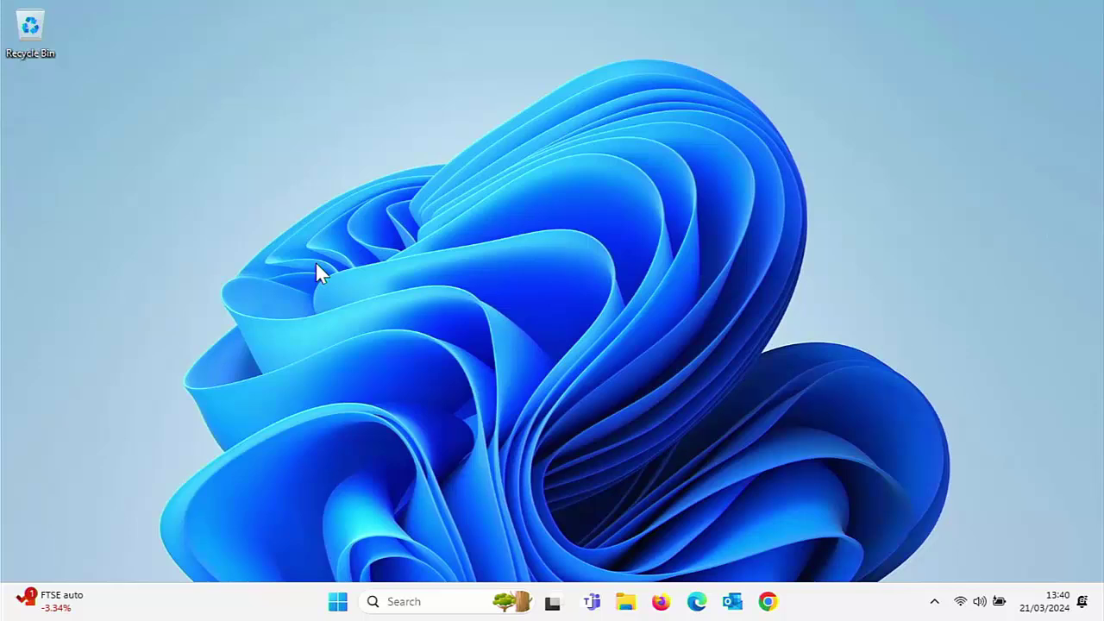
Run 'prefetch' from the Win+R Run dialog, replacing the previous command
key(super+r)
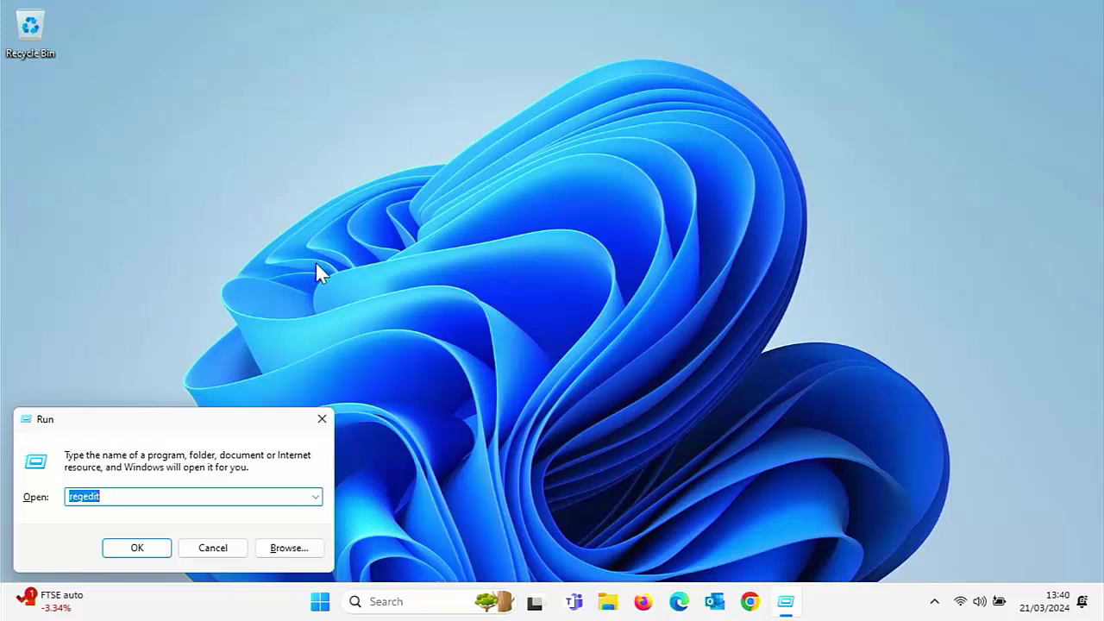
key(BackSpace)
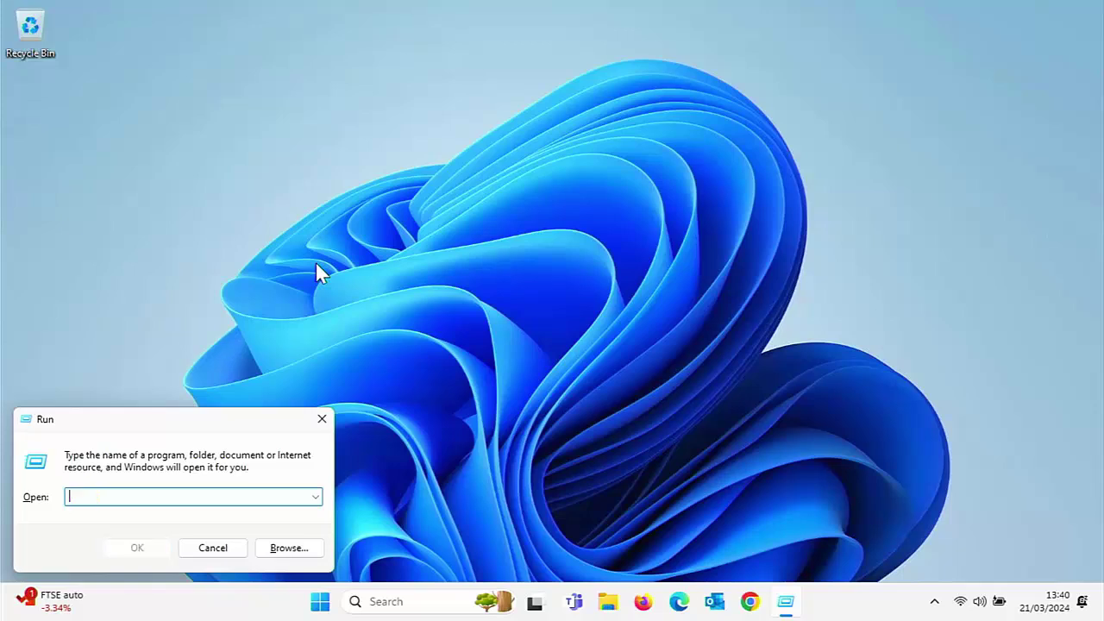
text(prefetch)
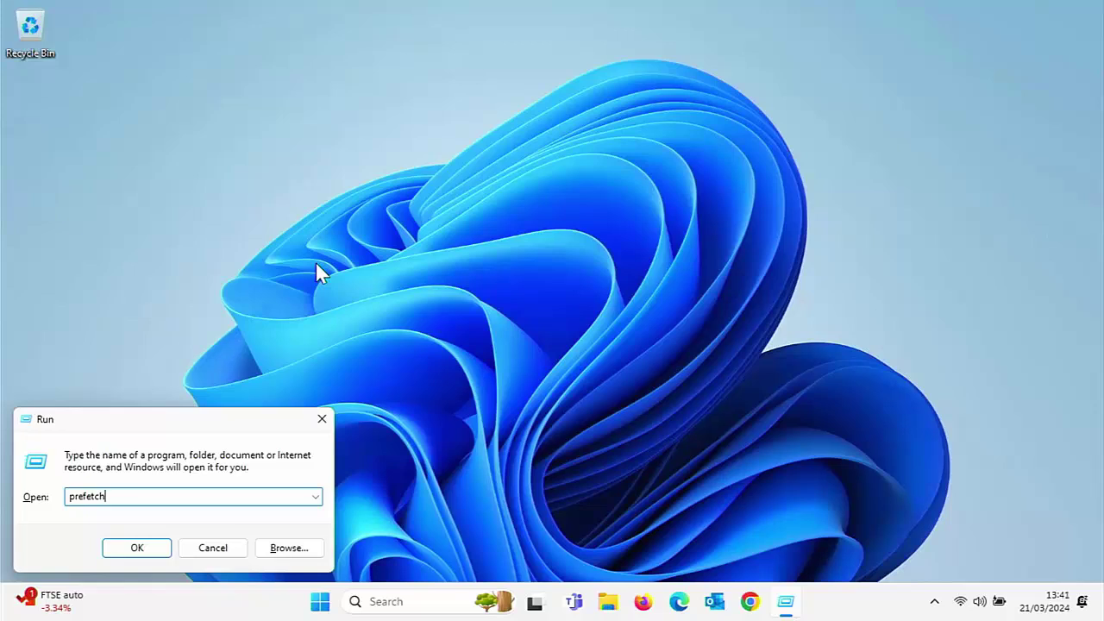
key(Return)
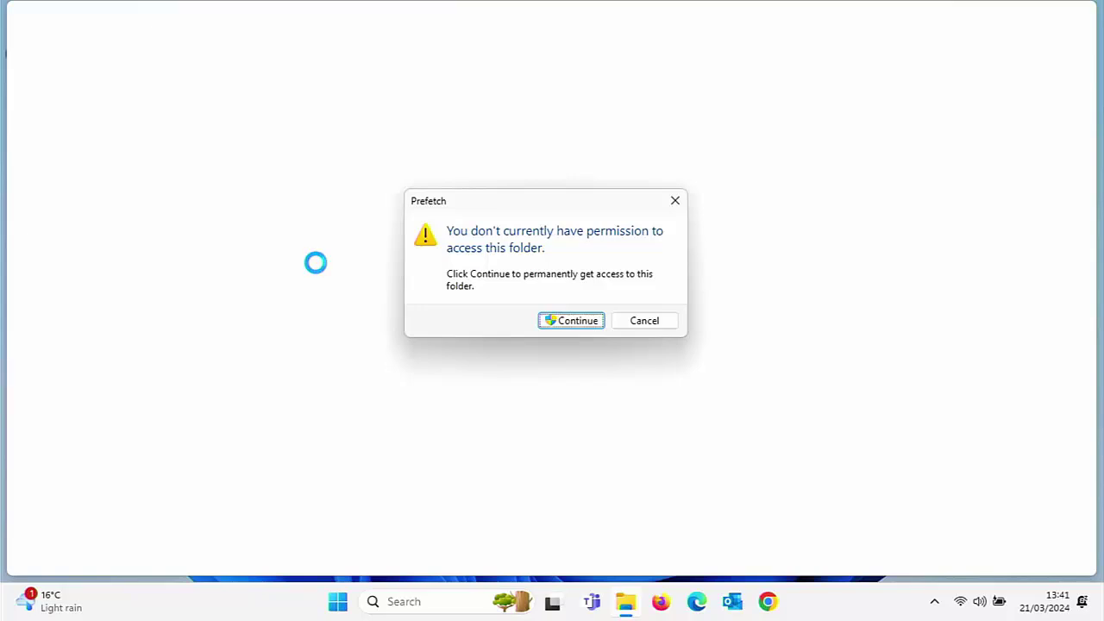
Grant access with Continue so the 513 Prefetch items are listed
click(574, 322)
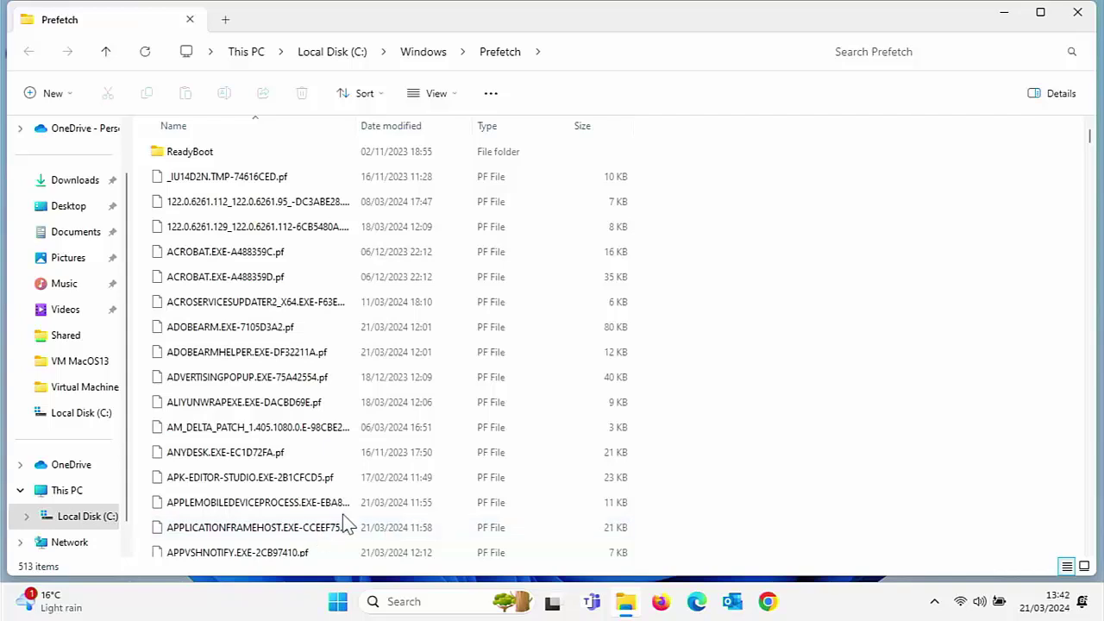
Select all Prefetch items and delete them to the Recycle Bin
scroll(345, 521, down, 2)
scroll(349, 520, up, 2)
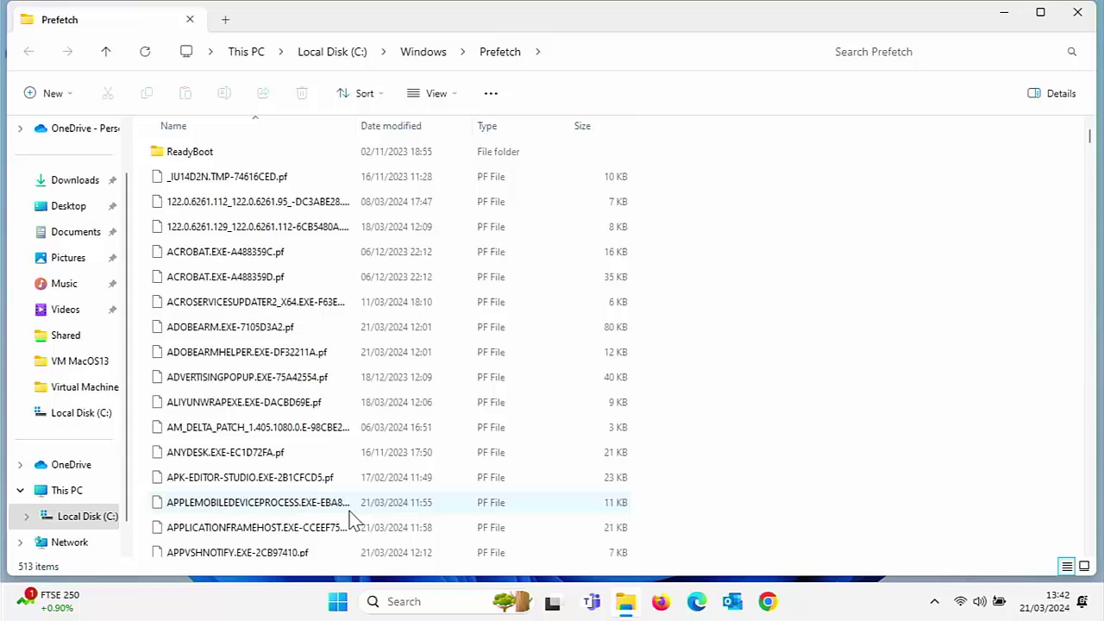
key(ctrl+a)
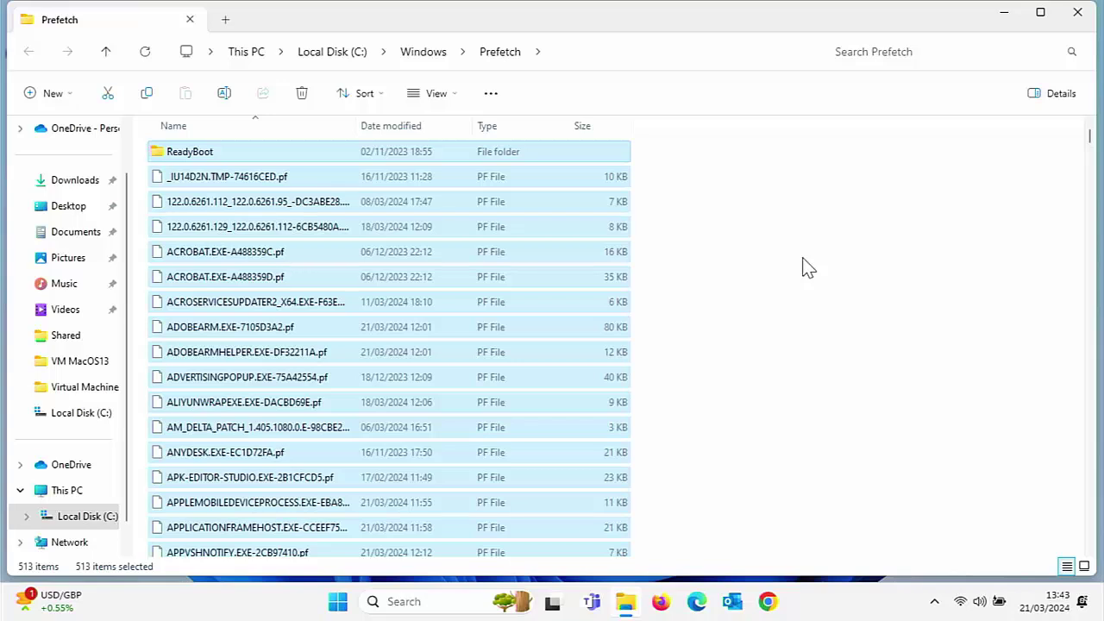
key(Delete)
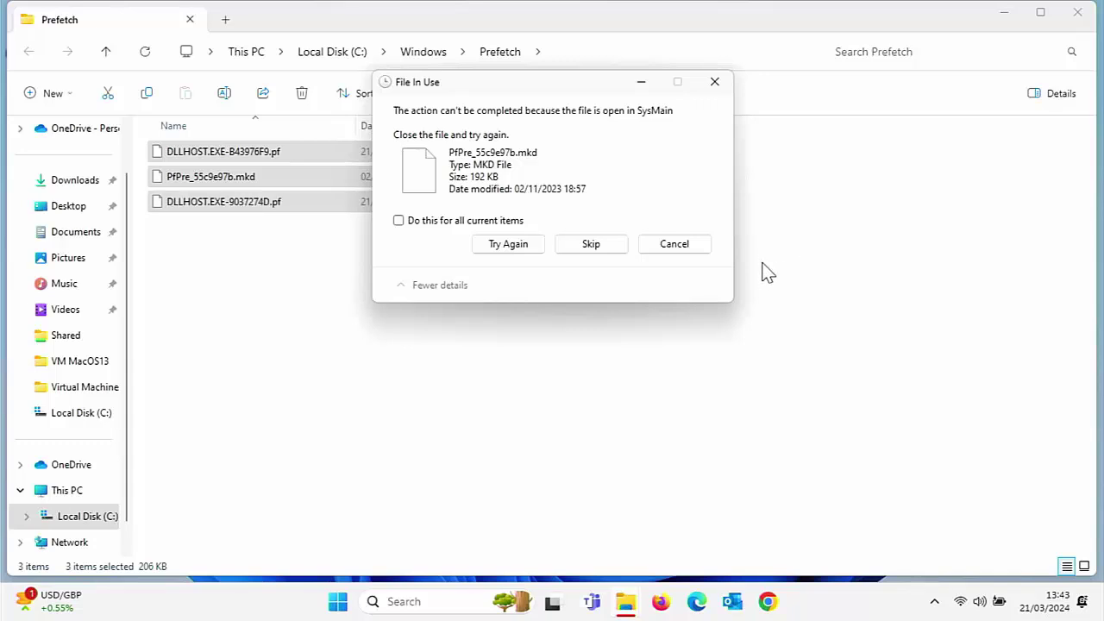
Skip the in-use PfPre_55c9e97b.mkd file and close the Prefetch window
click(592, 244)
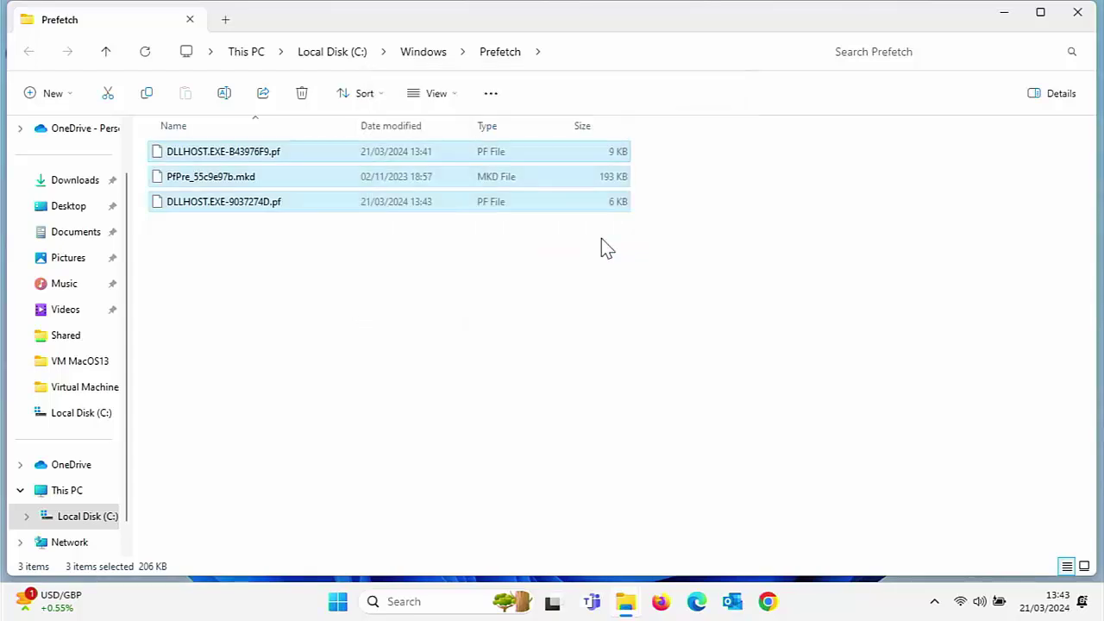
click(1077, 13)
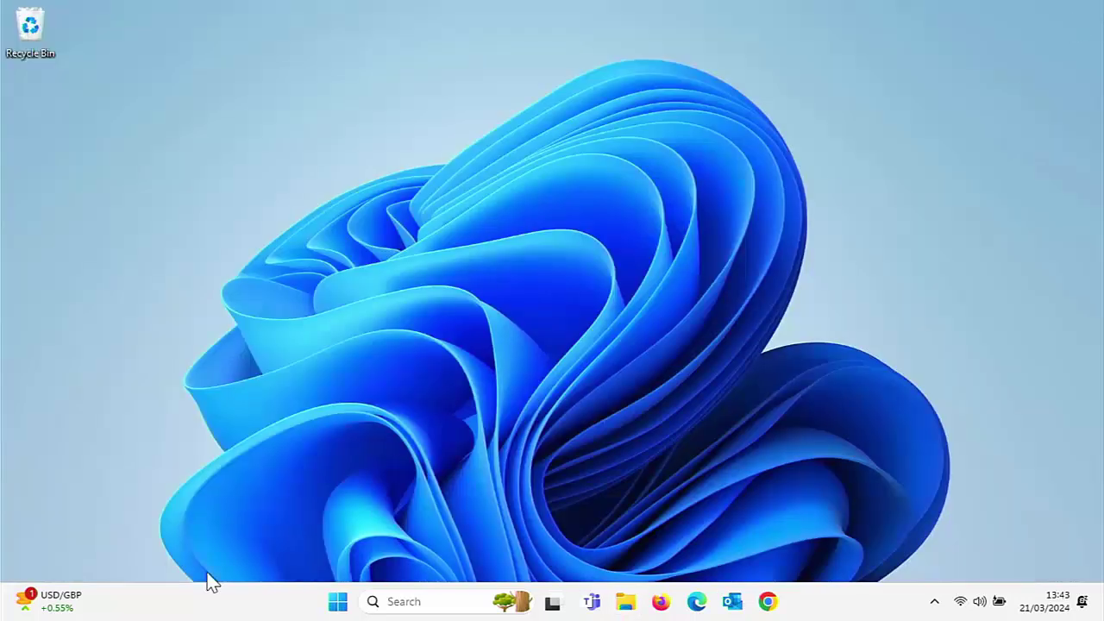
Restart the PC using the power options in the Start menu
click(336, 605)
click(752, 545)
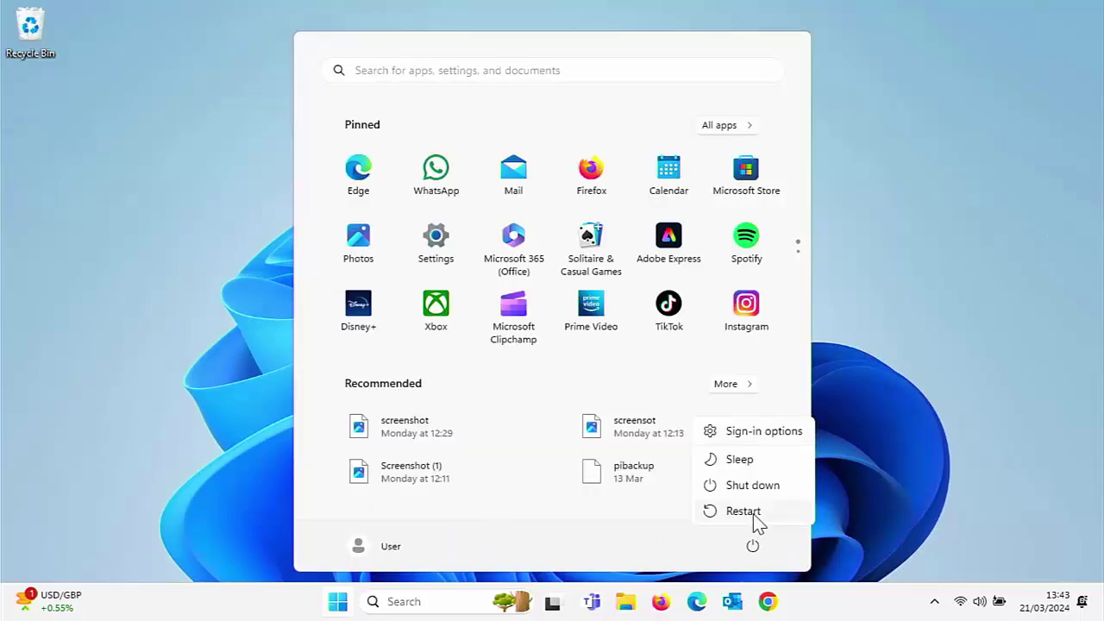
click(755, 516)
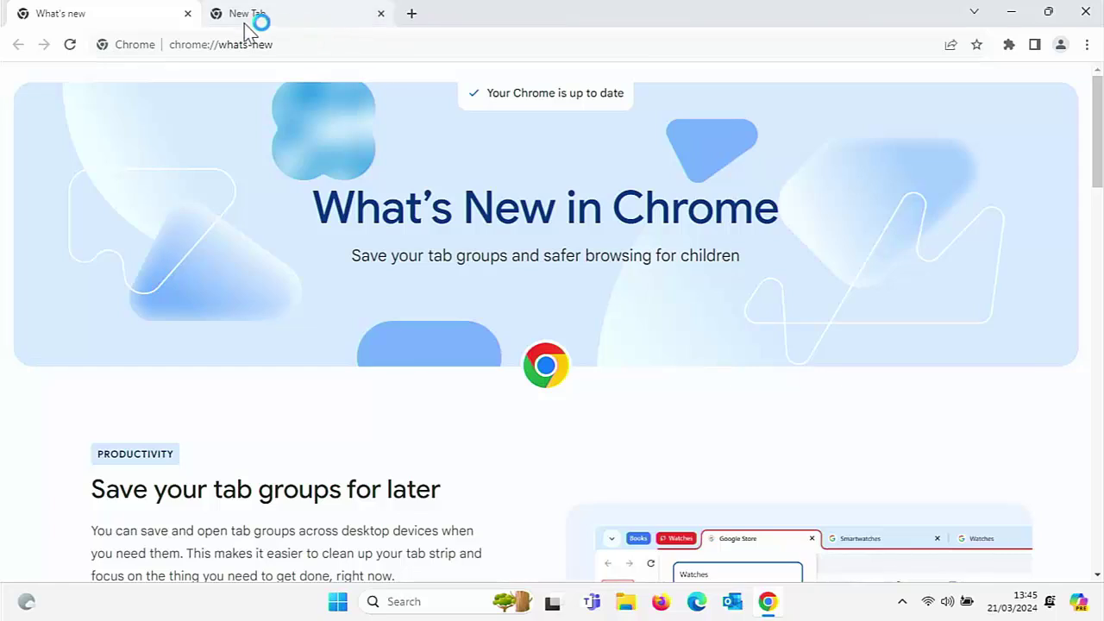
Close Chrome's What's new and New Tab tabs to shut the browser, then bring up the Run box
click(188, 14)
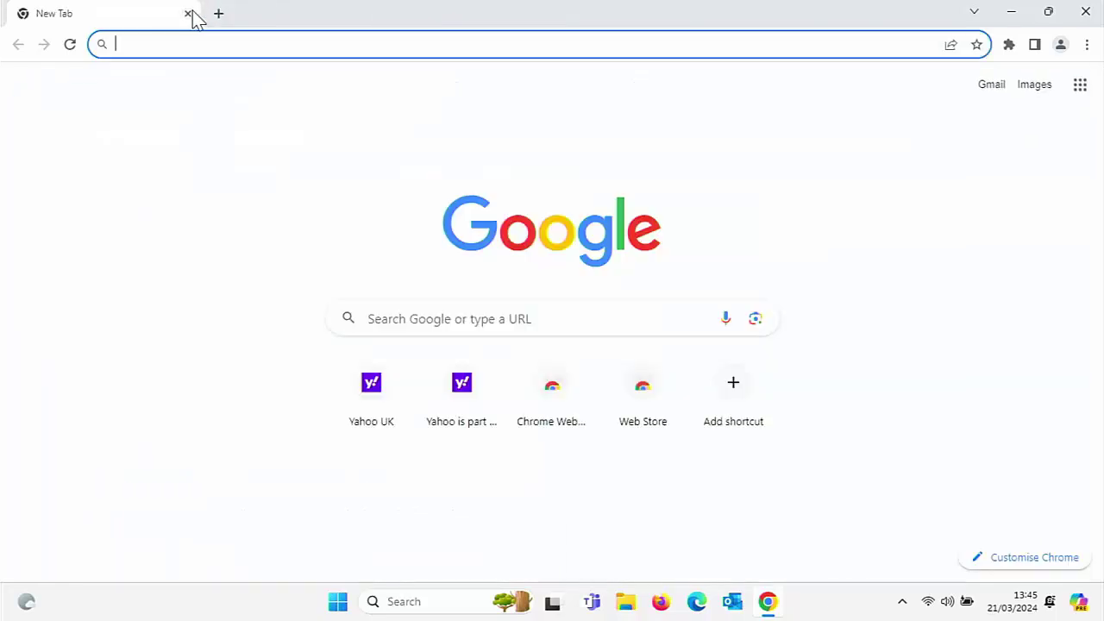
click(189, 13)
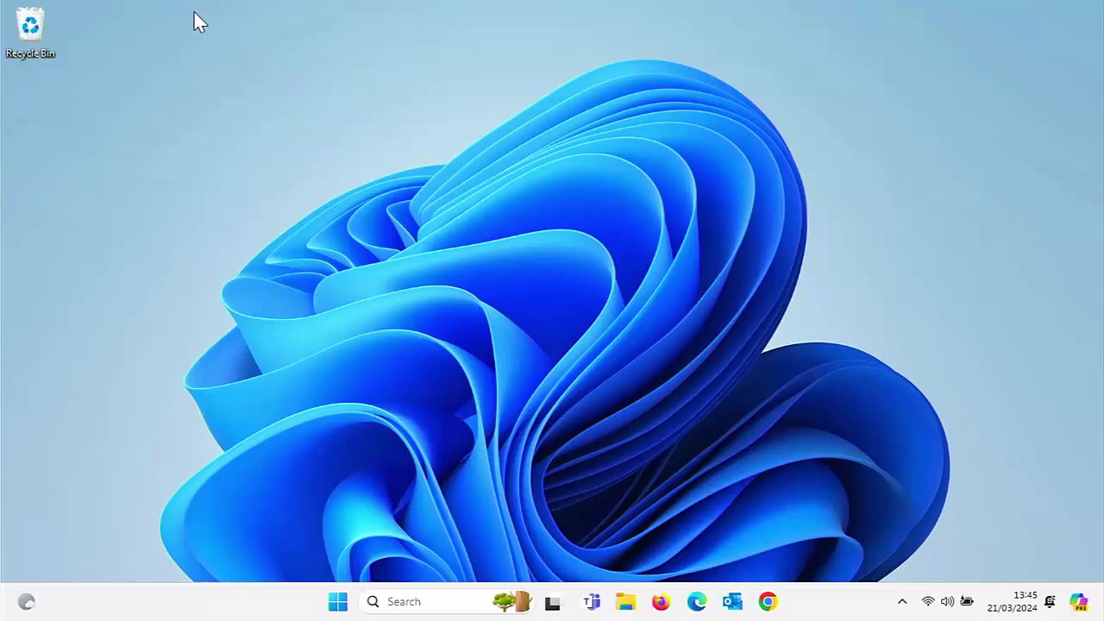
key(super+r)
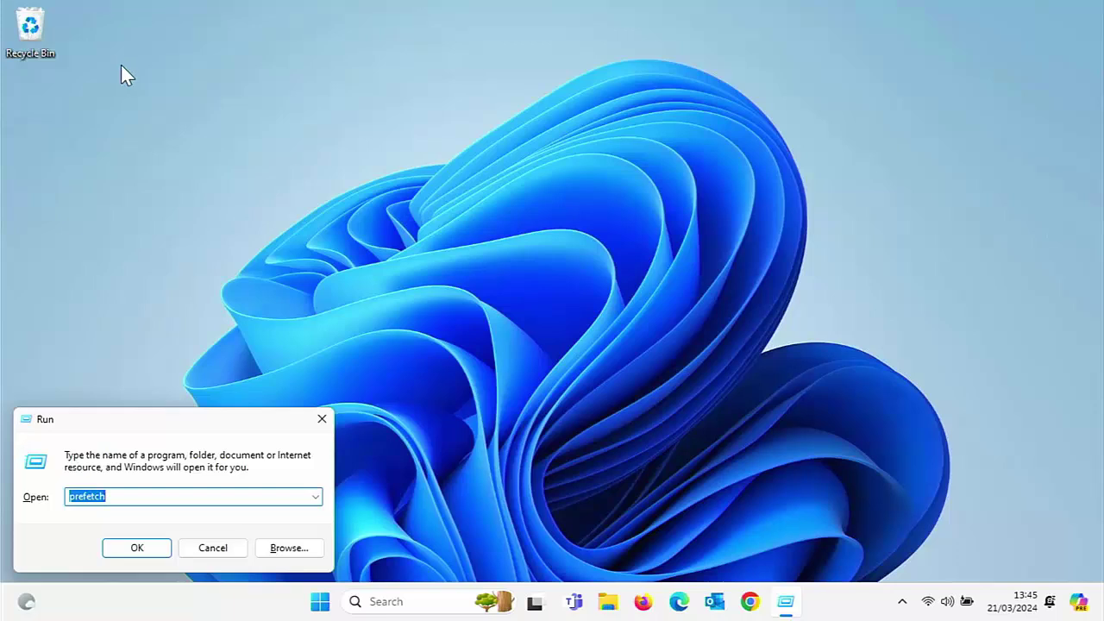
key(Return)
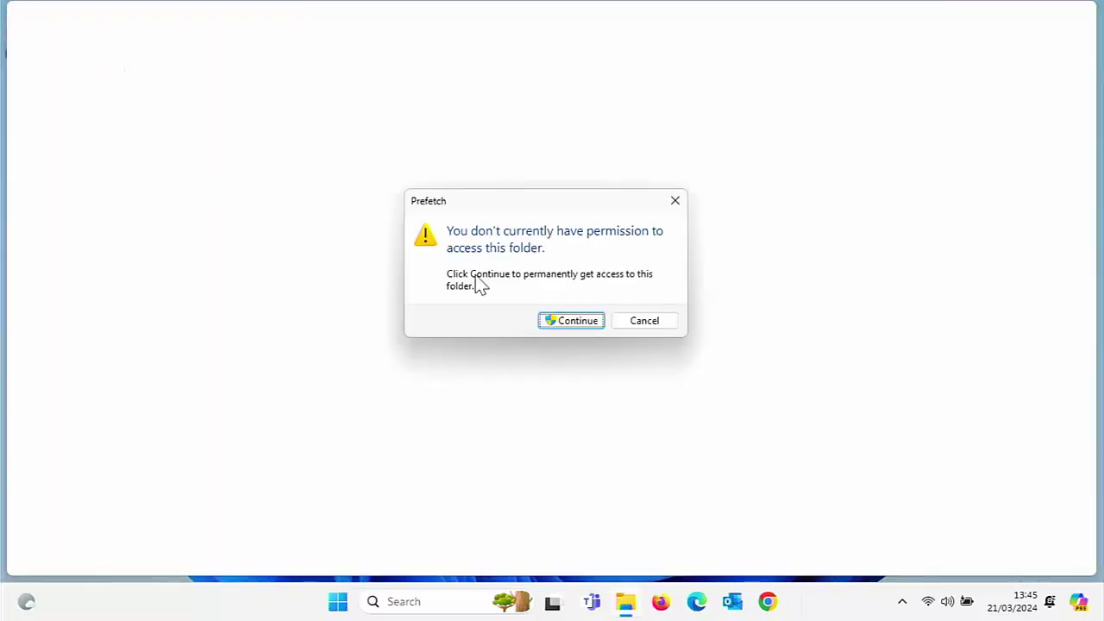
click(595, 321)
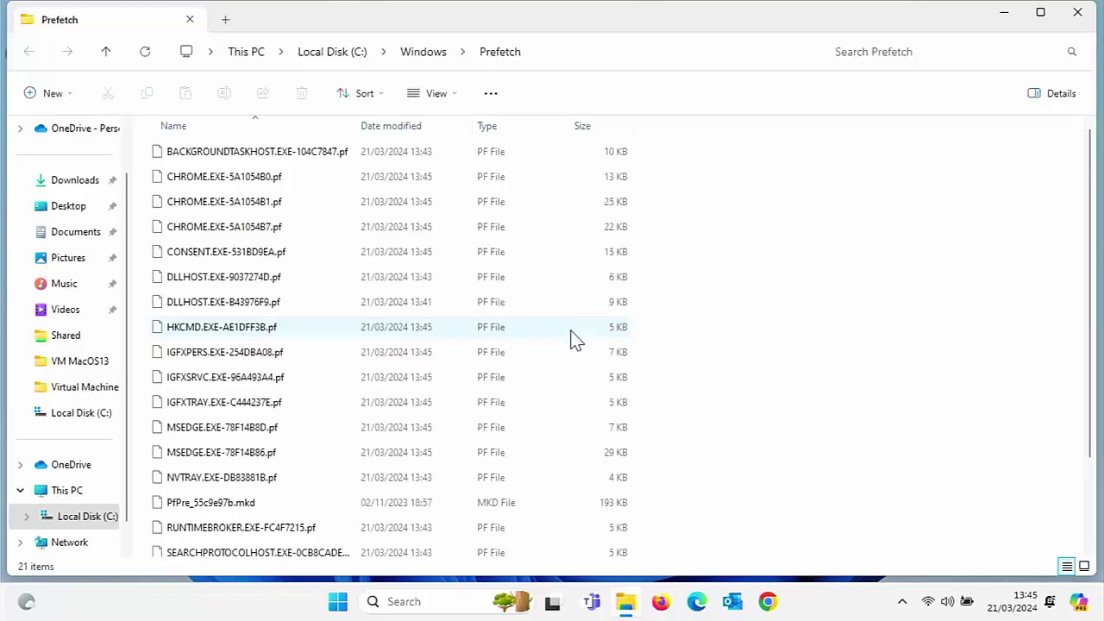
scroll(471, 380, down, 2)
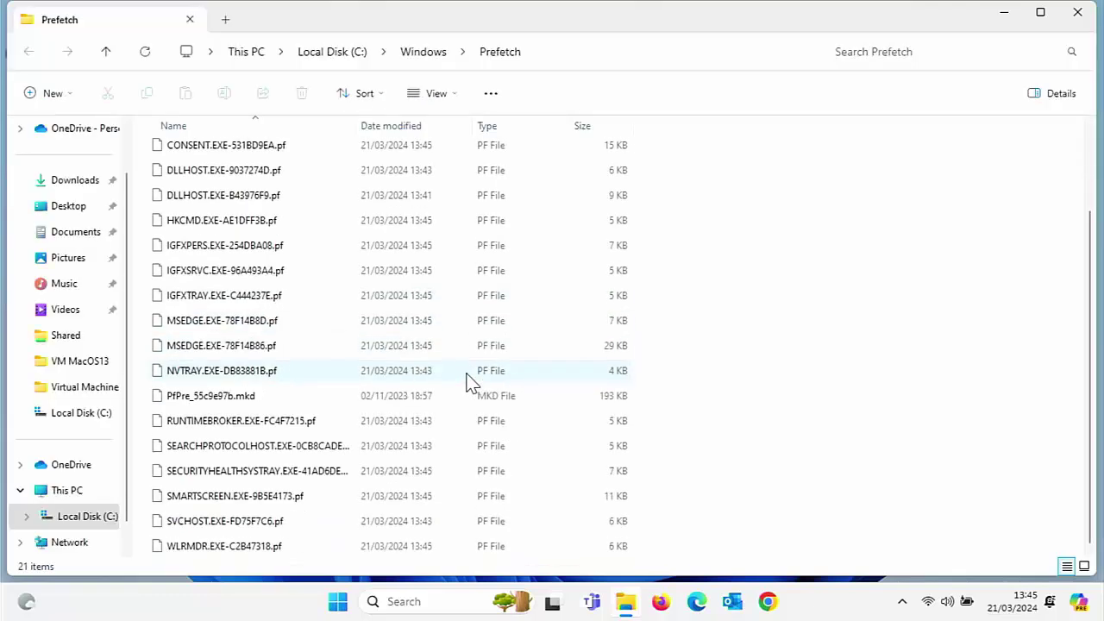
scroll(463, 380, up, 2)
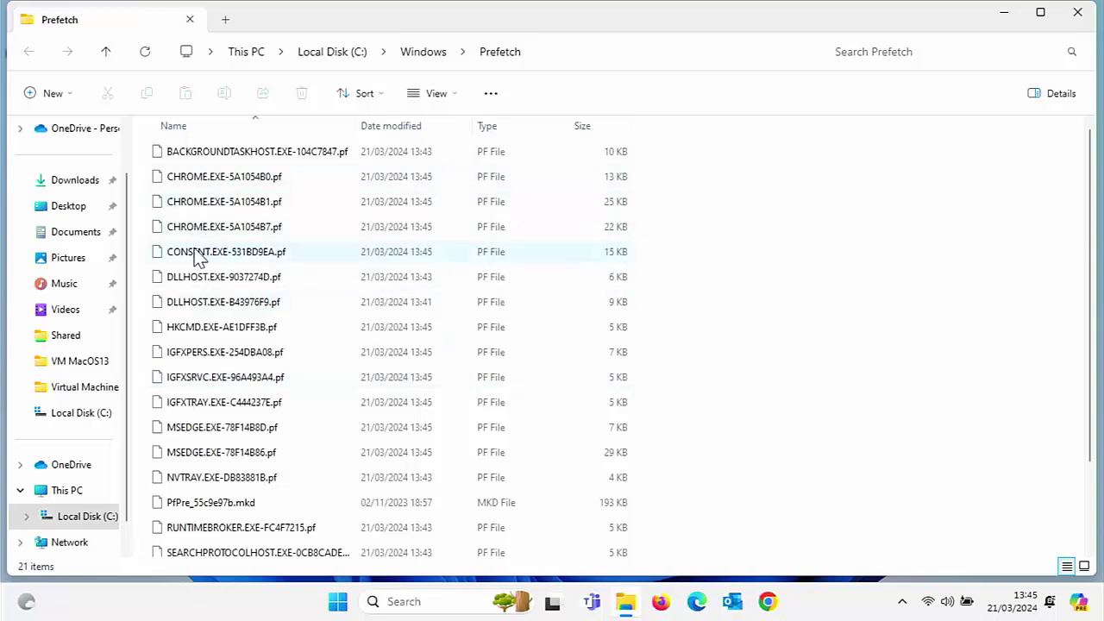
scroll(282, 484, down, 3)
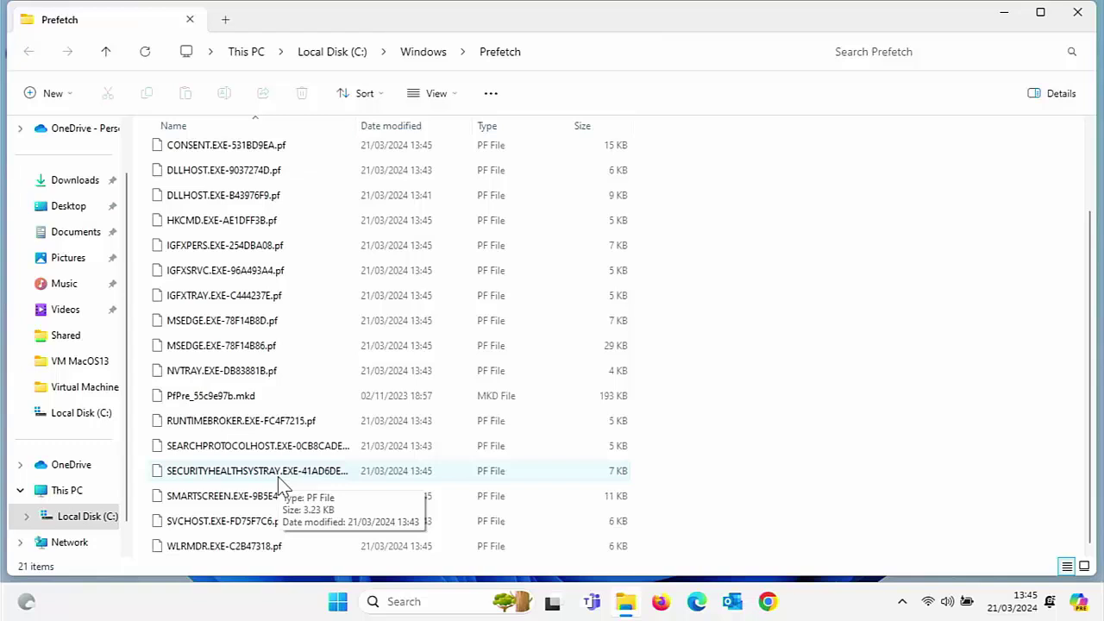
click(1080, 14)
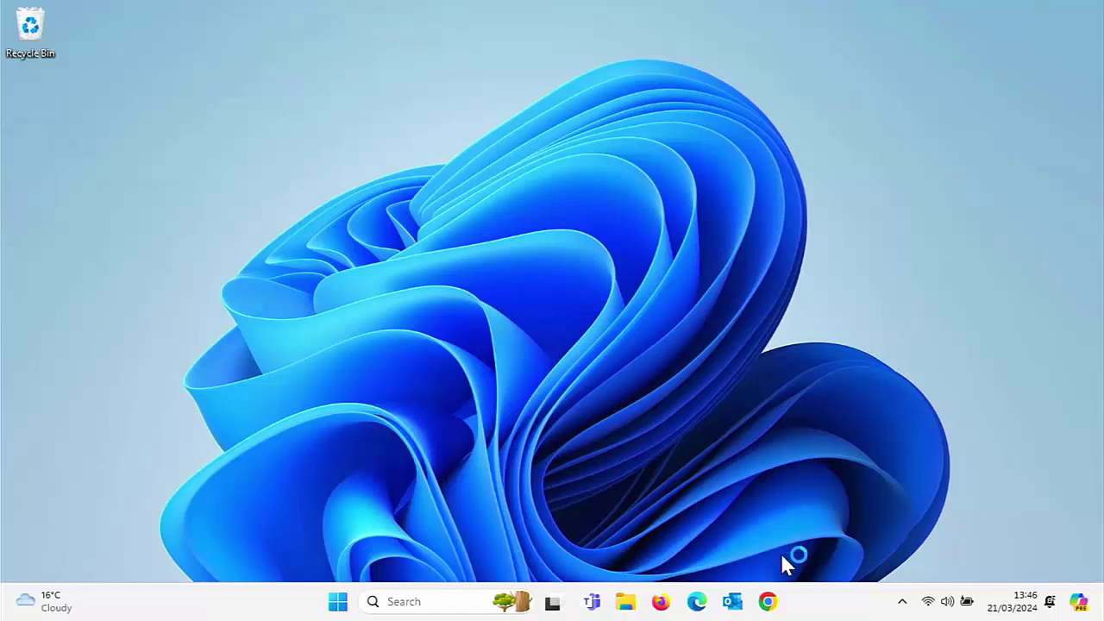
Launch Chrome, open its Settings and search the settings for 'cache'
click(768, 603)
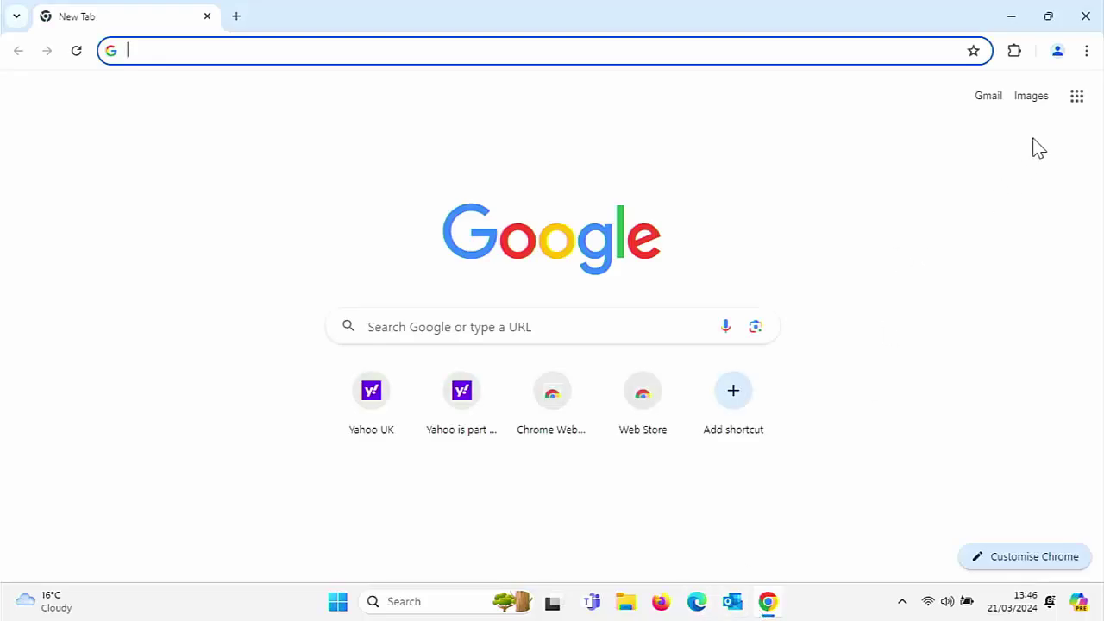
click(1088, 52)
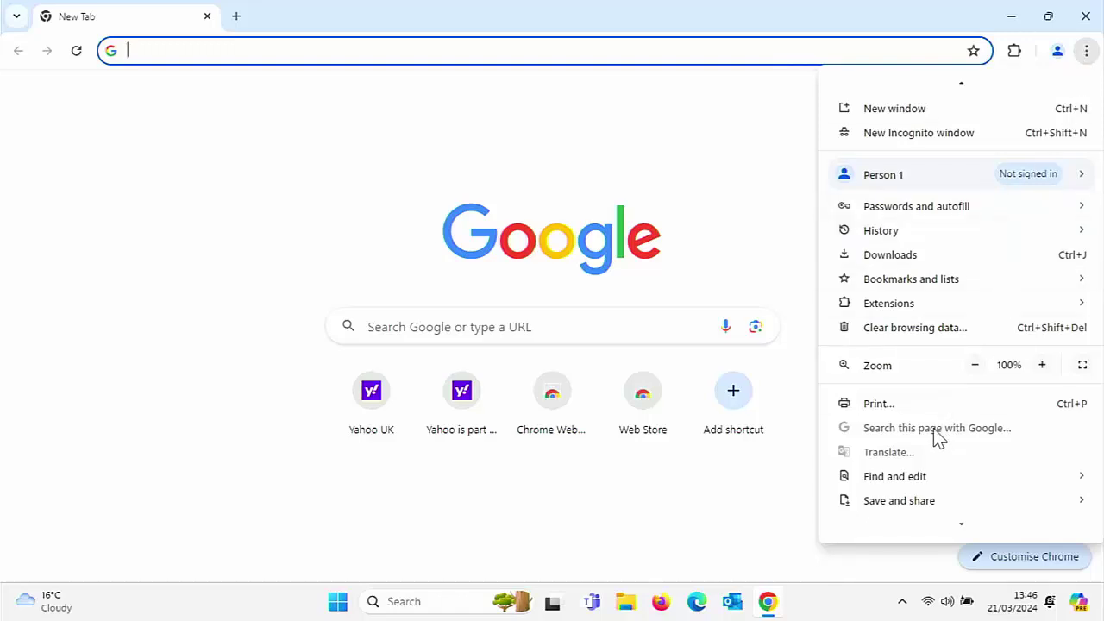
scroll(938, 438, down, 2)
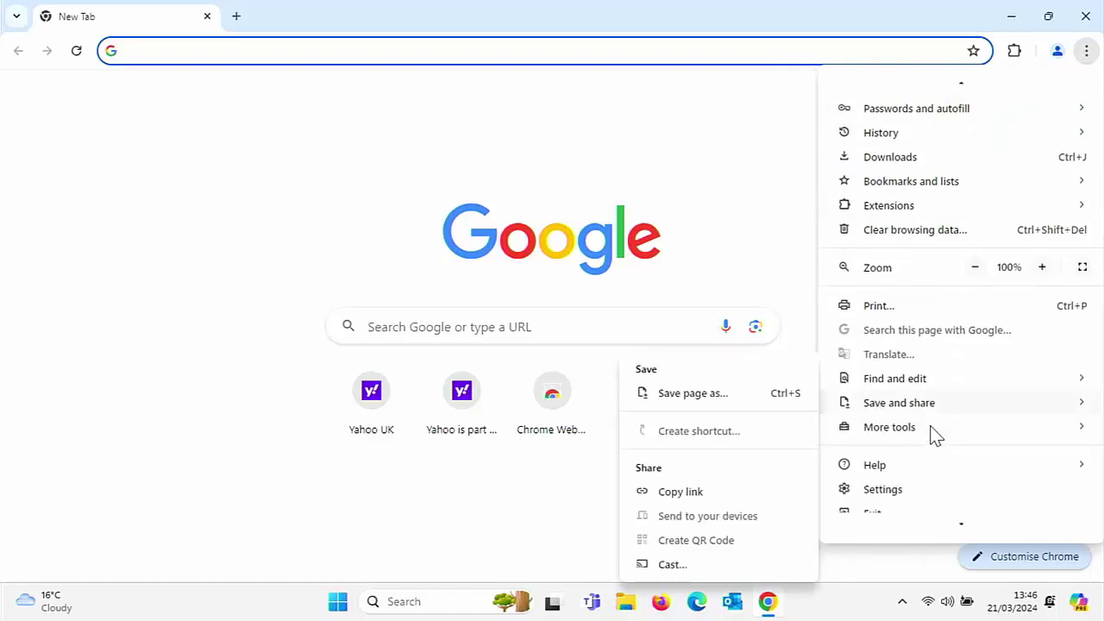
click(883, 490)
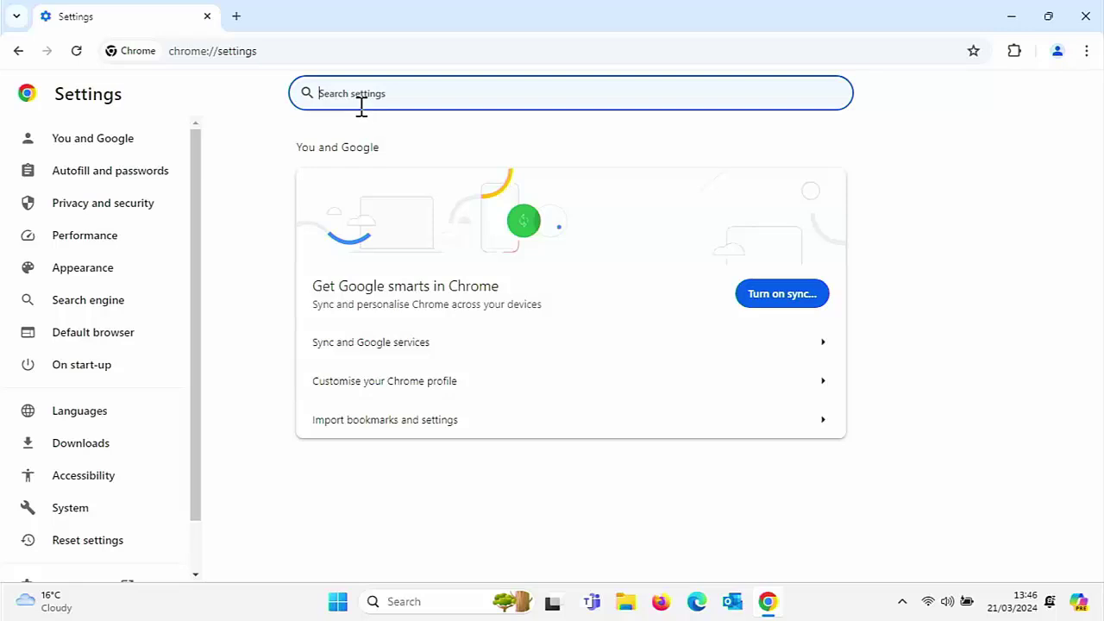
text(chche)
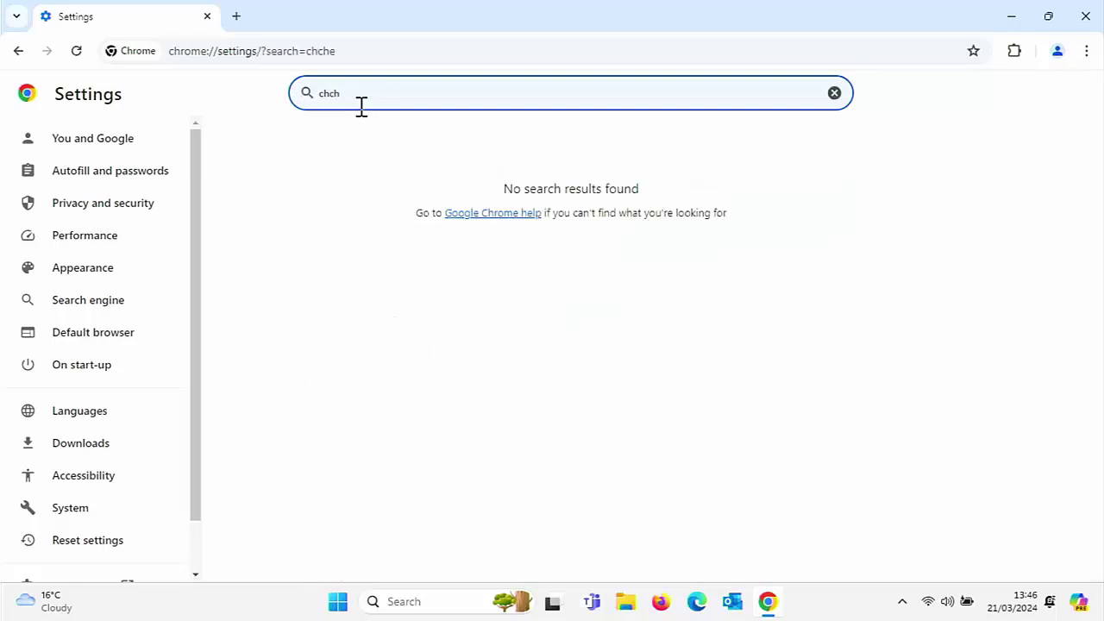
key(BackSpace)
key(BackSpace)
key(BackSpace)
text(ache)
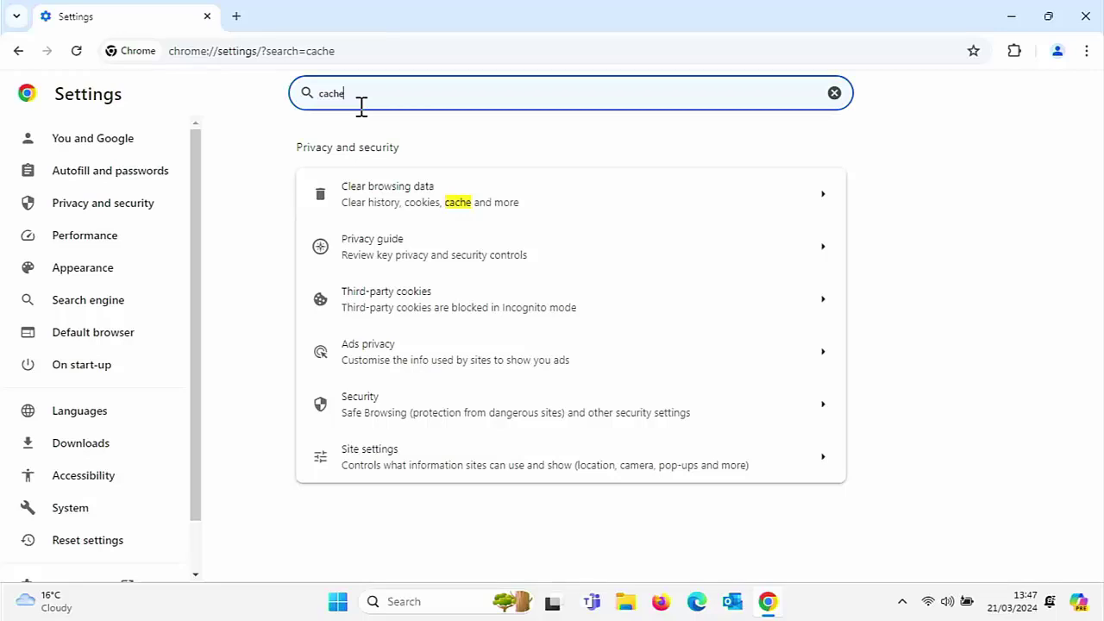
In Clear browsing data, untick browsing history and cookies and set the time range to All time
click(413, 208)
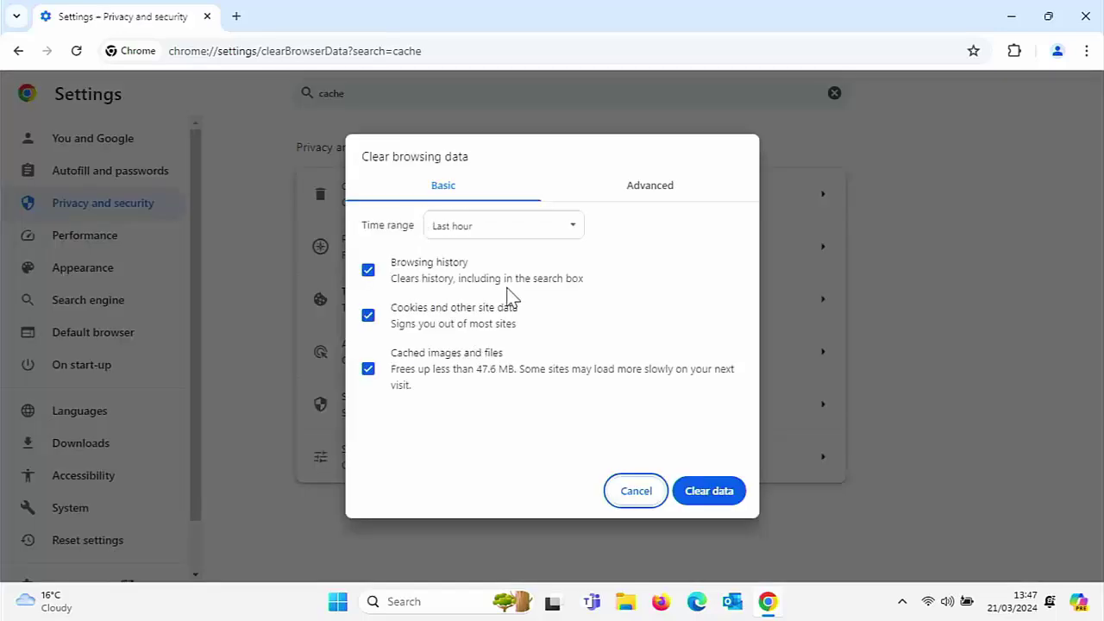
click(368, 270)
click(368, 314)
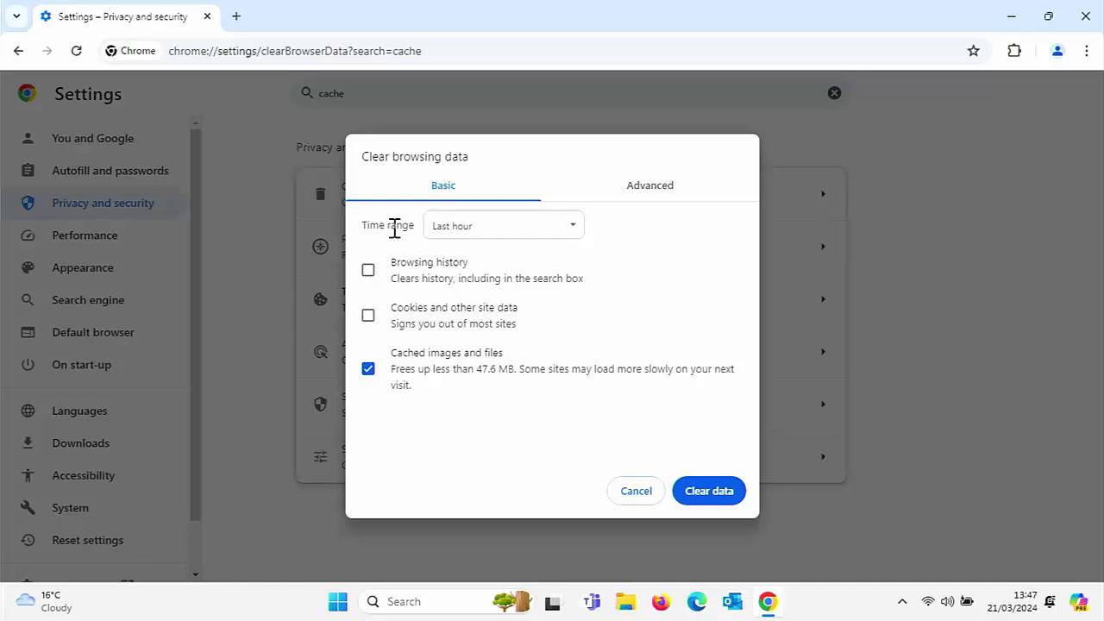
click(471, 235)
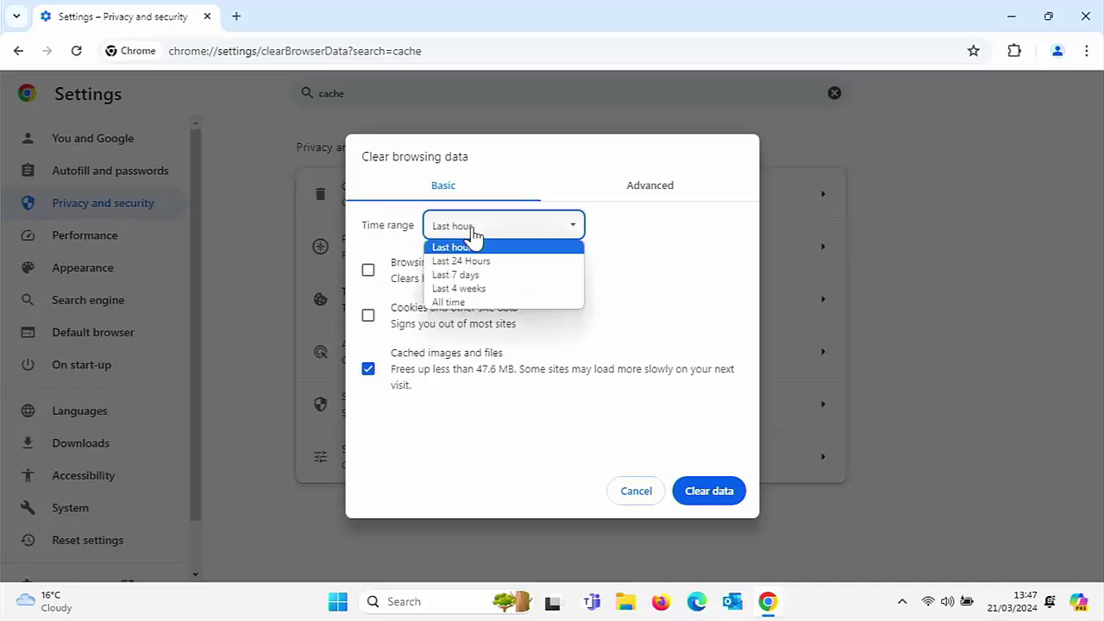
click(504, 304)
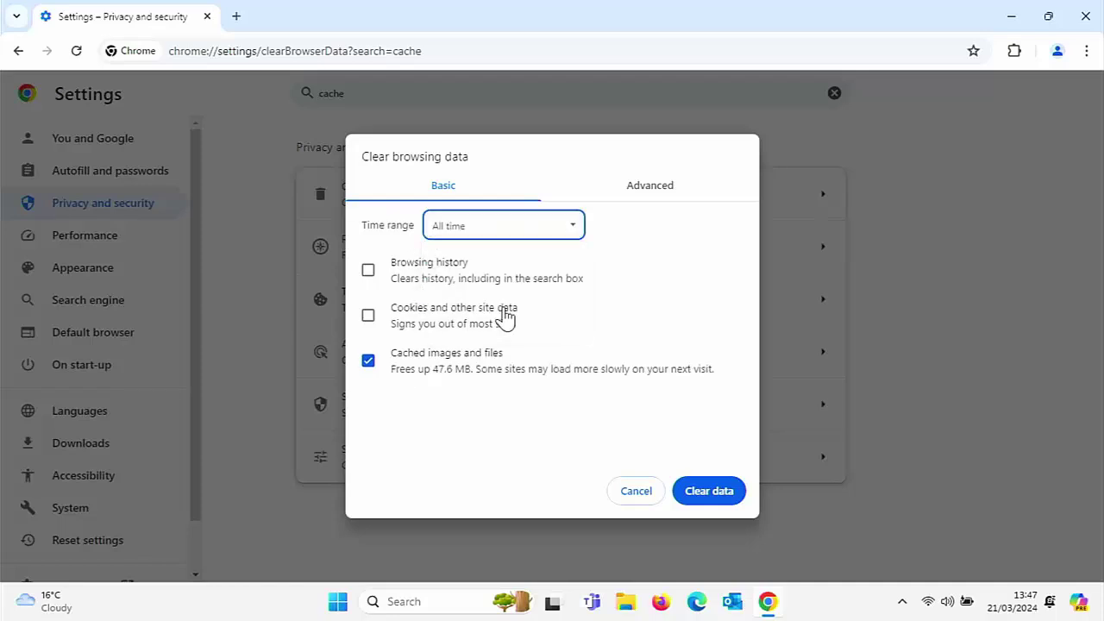
On the Advanced tab, untick browsing history, download history, cookies and passwords
click(636, 190)
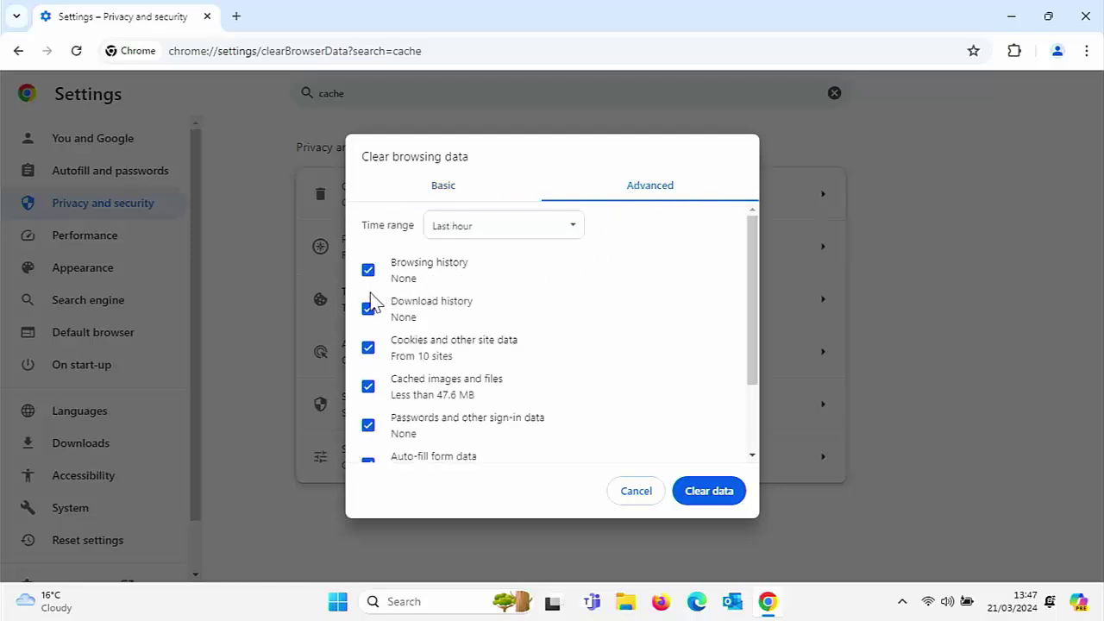
click(436, 184)
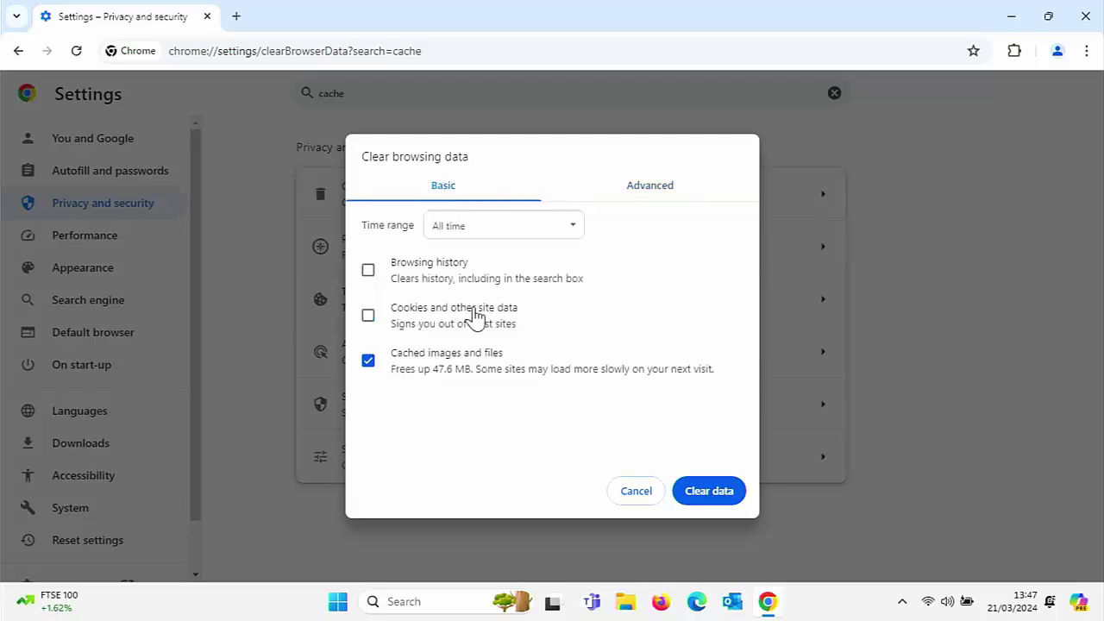
click(606, 192)
click(368, 270)
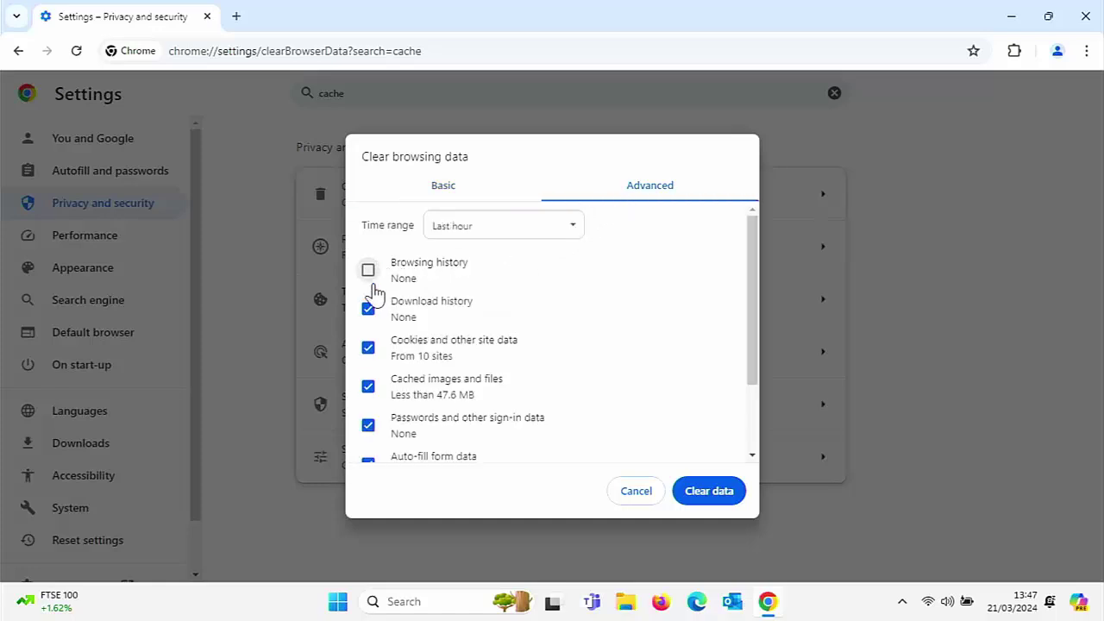
click(369, 308)
click(369, 348)
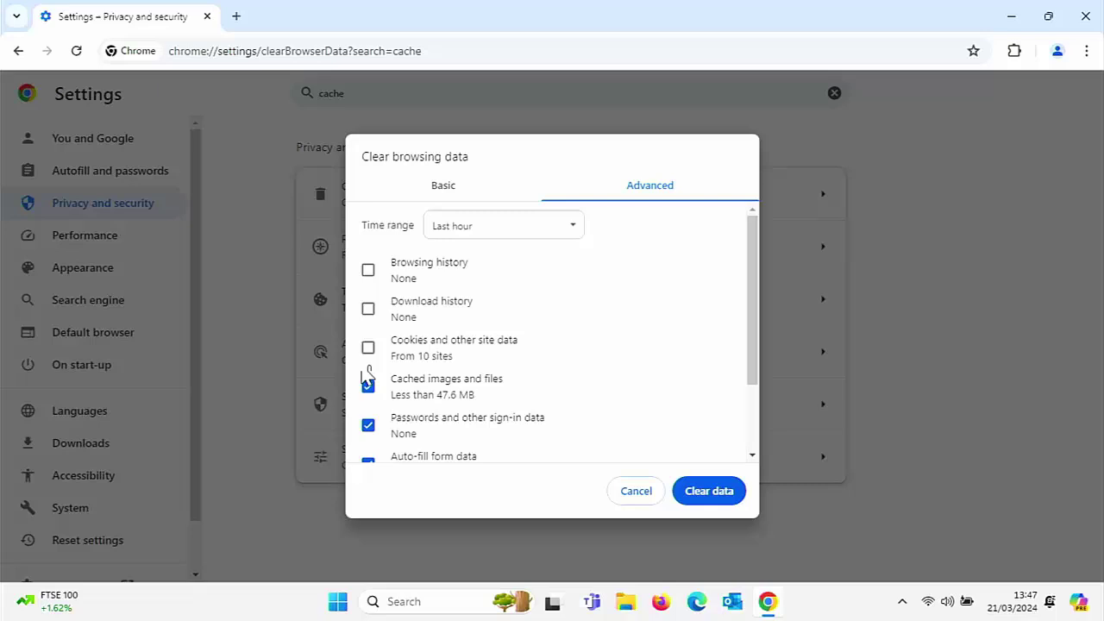
click(368, 425)
Untick hosted app data, site settings and autofill, then clear only cached images and files
scroll(378, 440, down, 2)
click(381, 442)
click(373, 406)
click(370, 365)
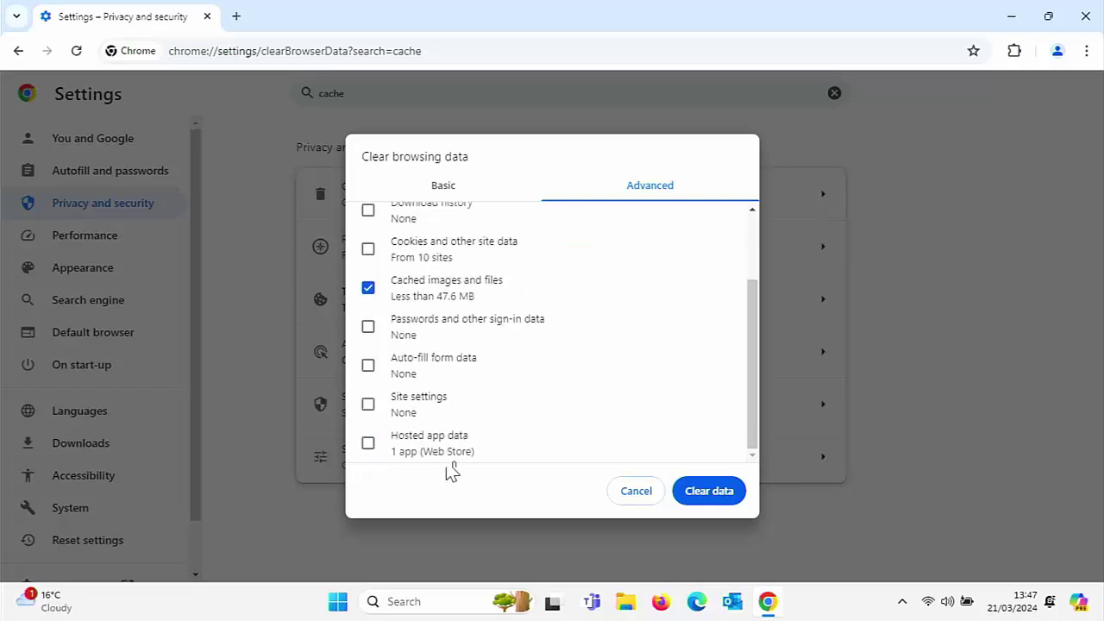
click(445, 191)
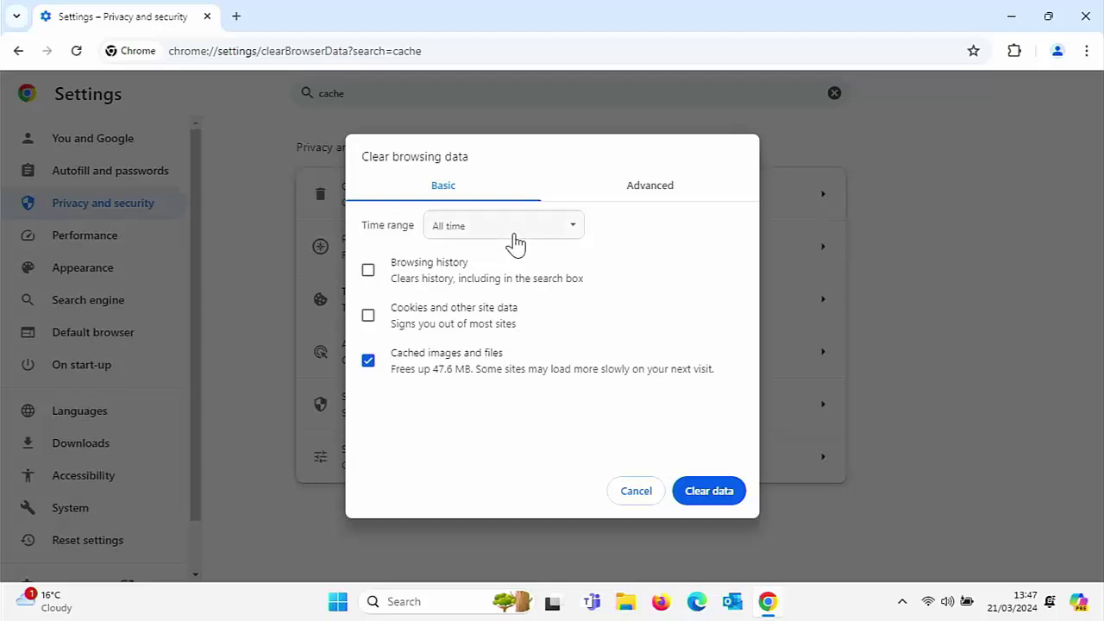
click(692, 504)
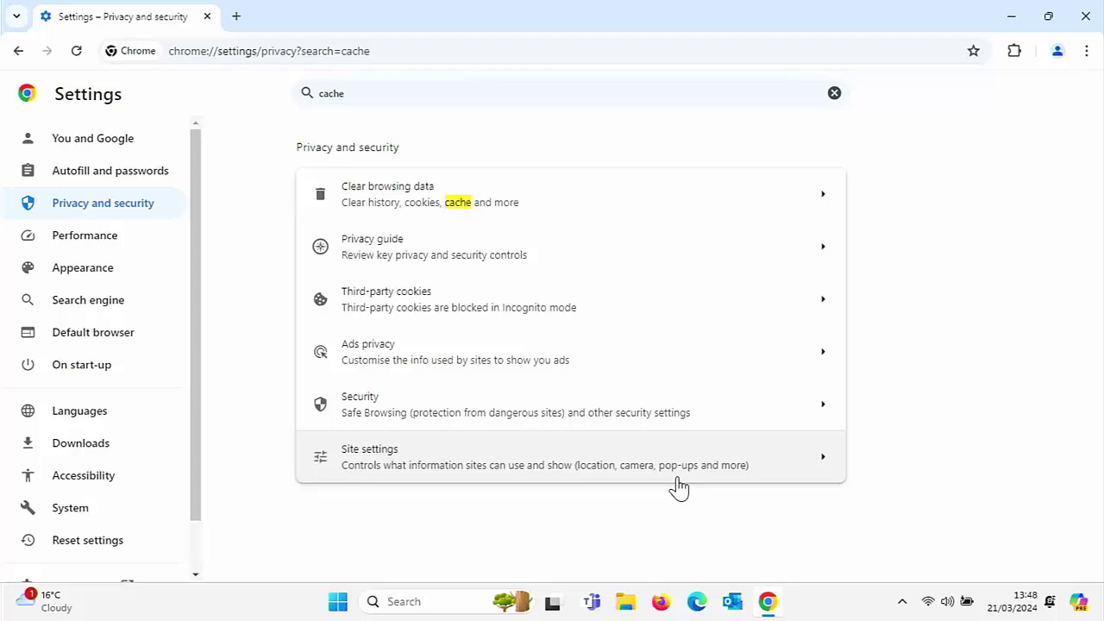
Close the Chrome window from its Settings page
click(1088, 10)
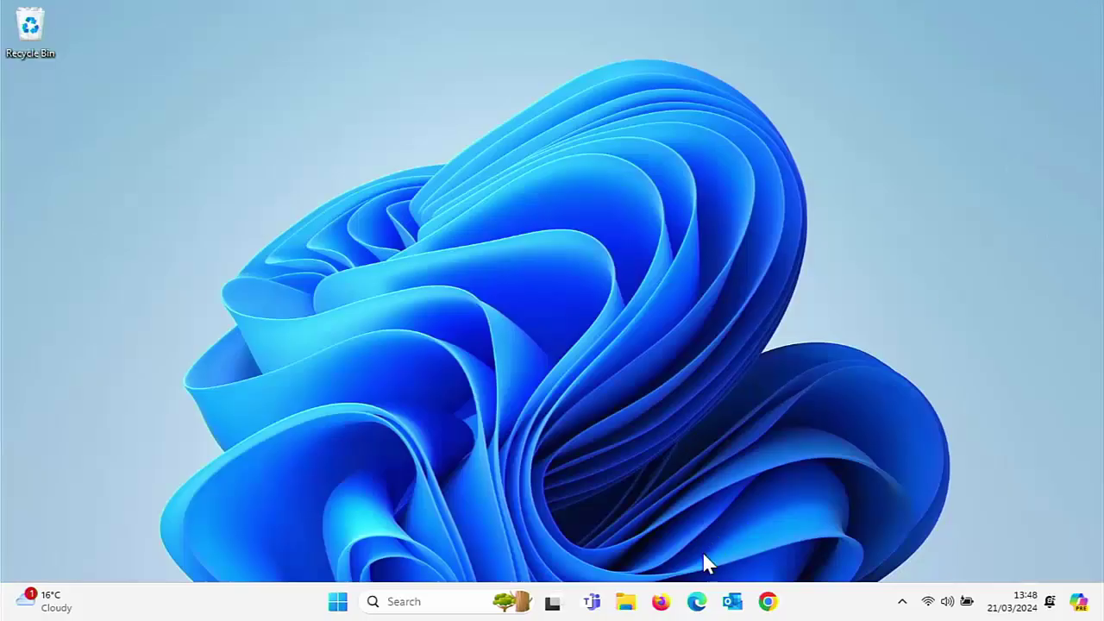
Launch Edge, dismiss Restore pages, search its settings for 'cache' and open Choose what to clear
click(697, 601)
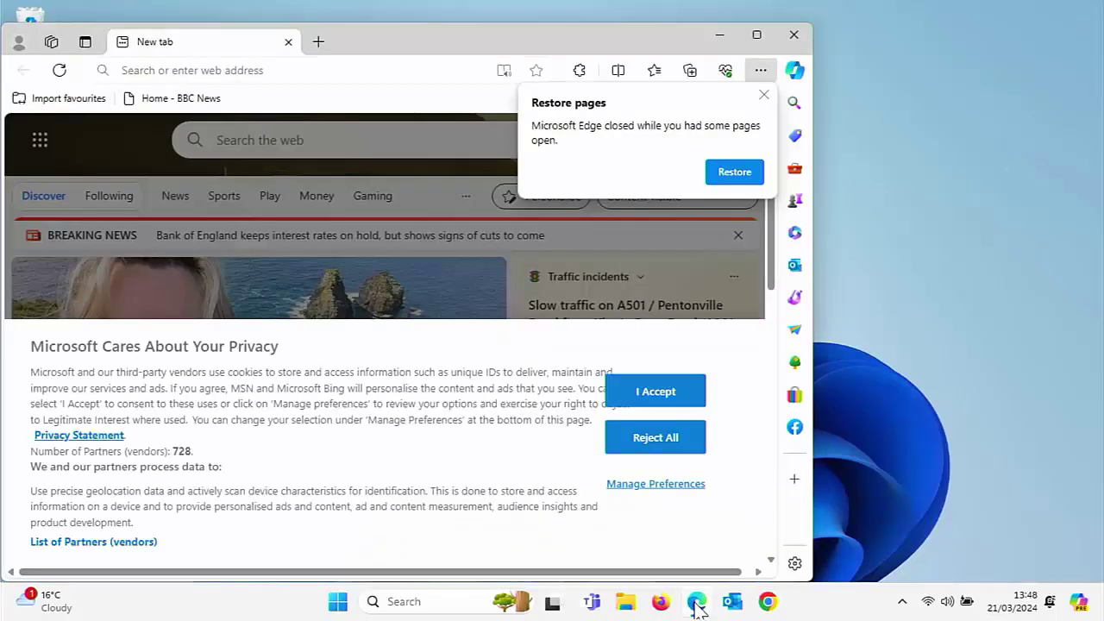
click(765, 97)
click(761, 72)
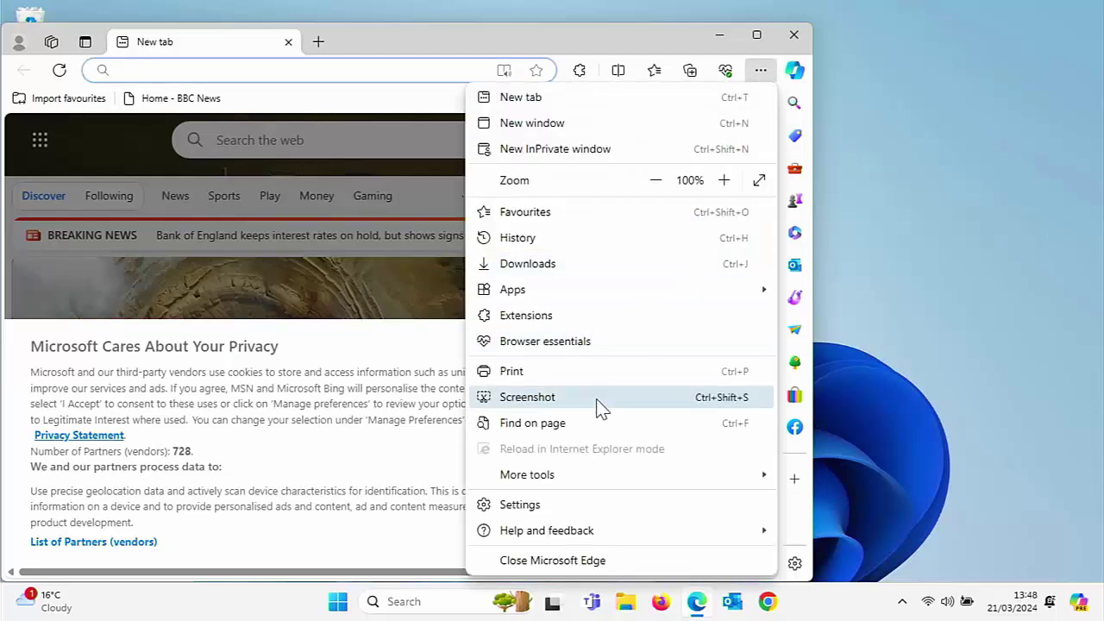
click(557, 505)
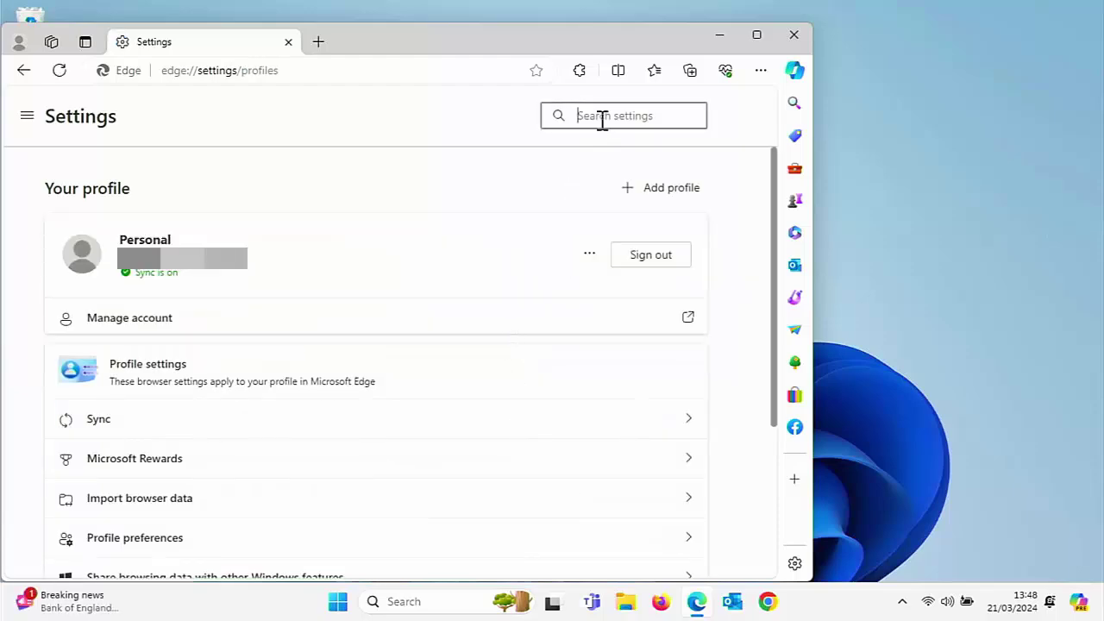
text(c)
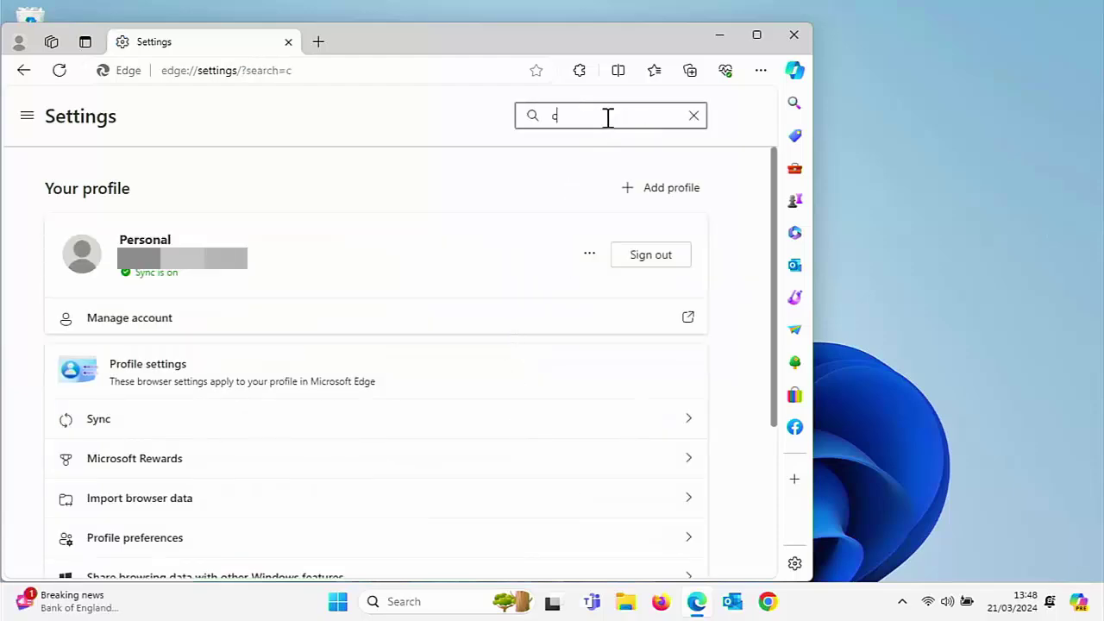
text(ache)
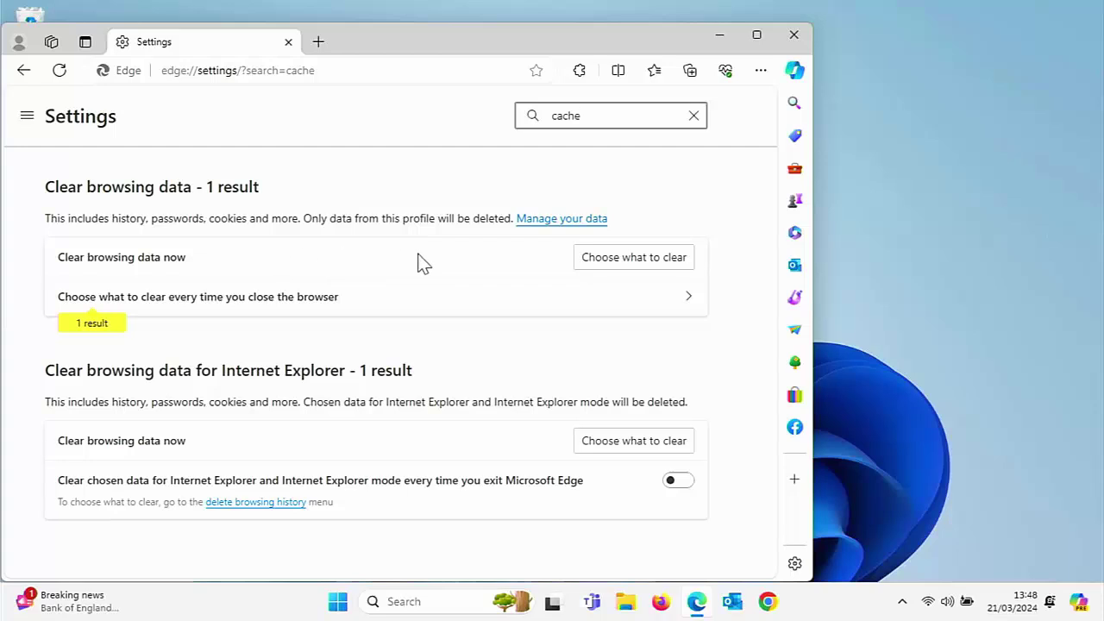
click(597, 266)
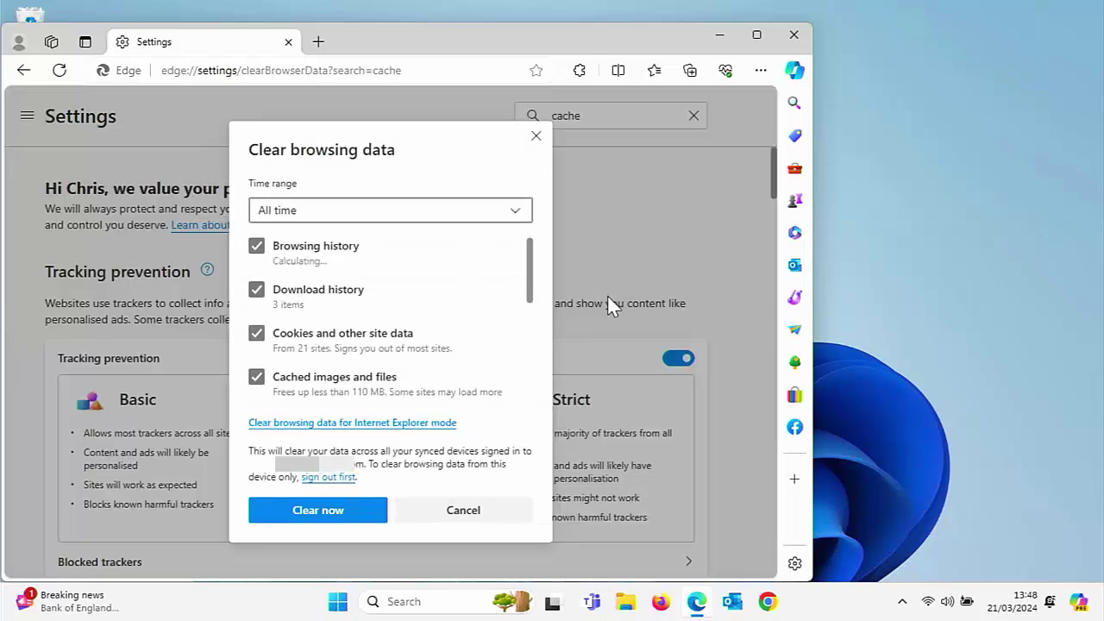
Keep All time and untick browsing and download history, cookies, passwords and autofill data
click(389, 215)
click(319, 345)
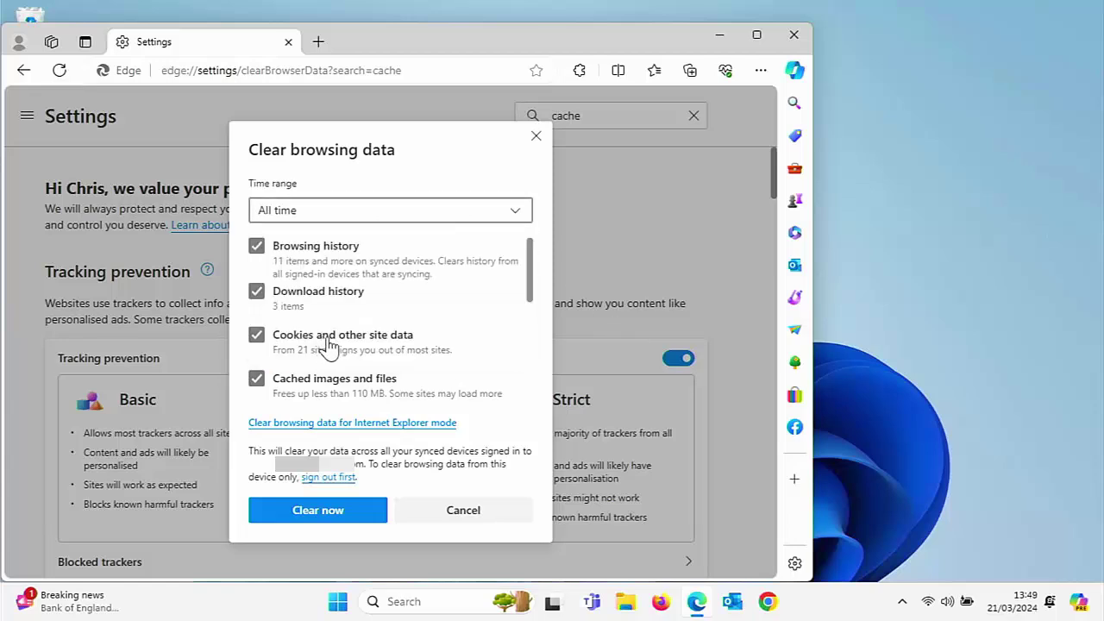
click(257, 247)
click(257, 291)
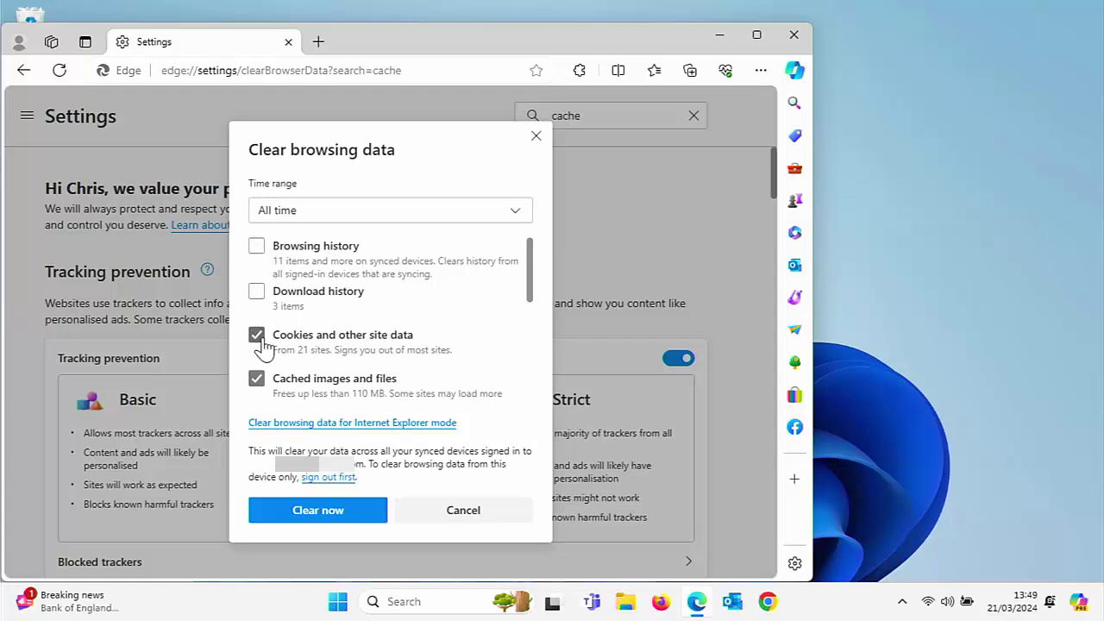
click(258, 337)
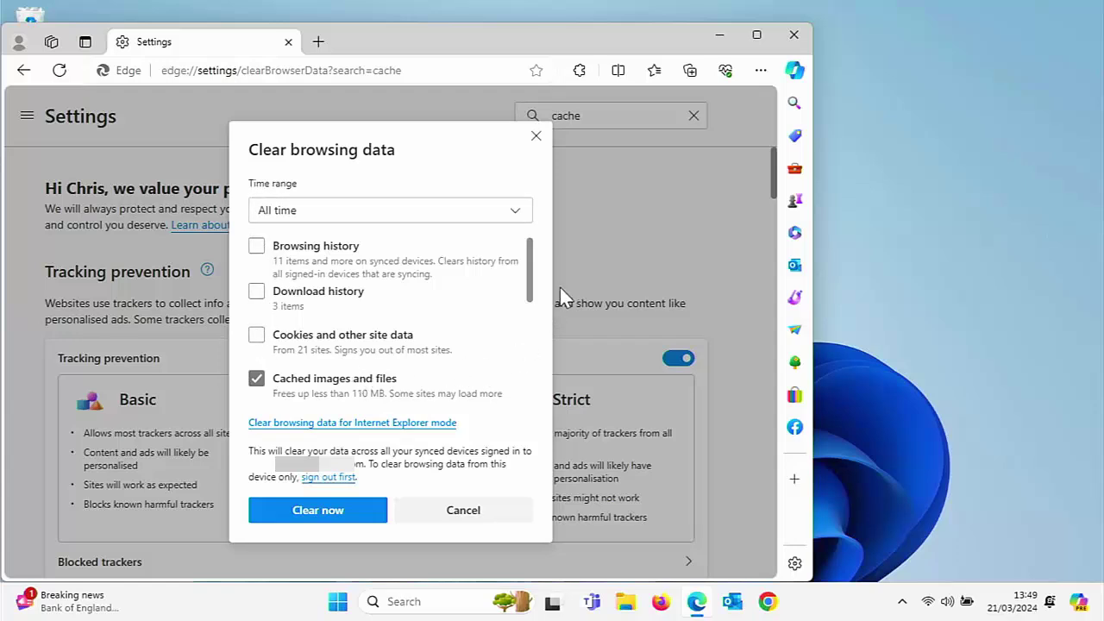
drag(529, 276, 533, 319)
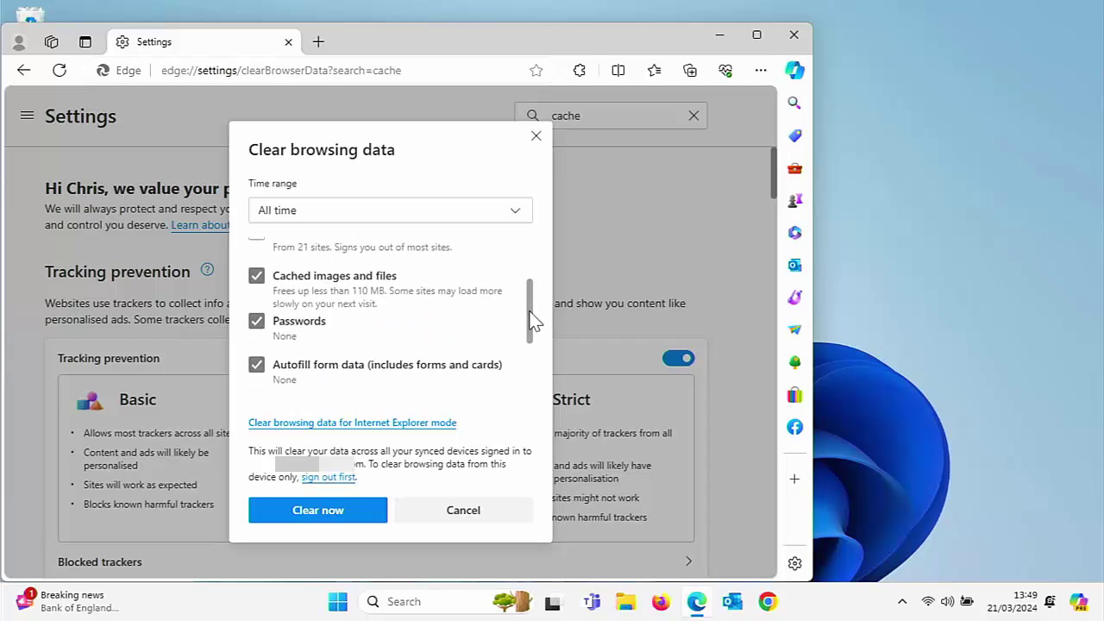
click(256, 321)
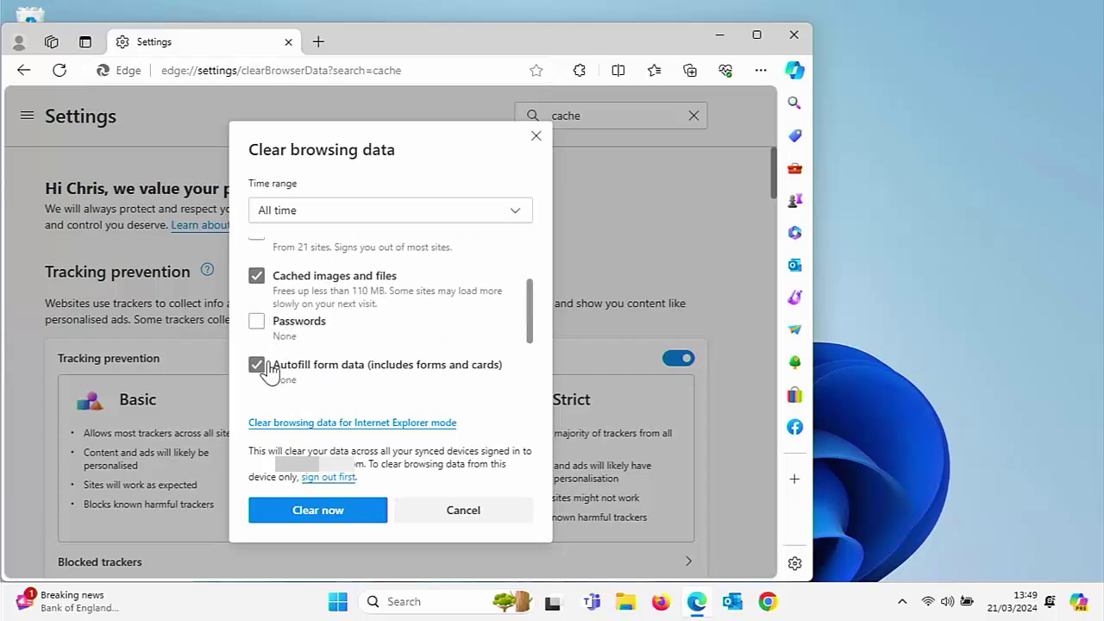
click(258, 365)
Tick previous-version data, untick Media Foundation data, clear now, and close Edge
drag(536, 315, 535, 331)
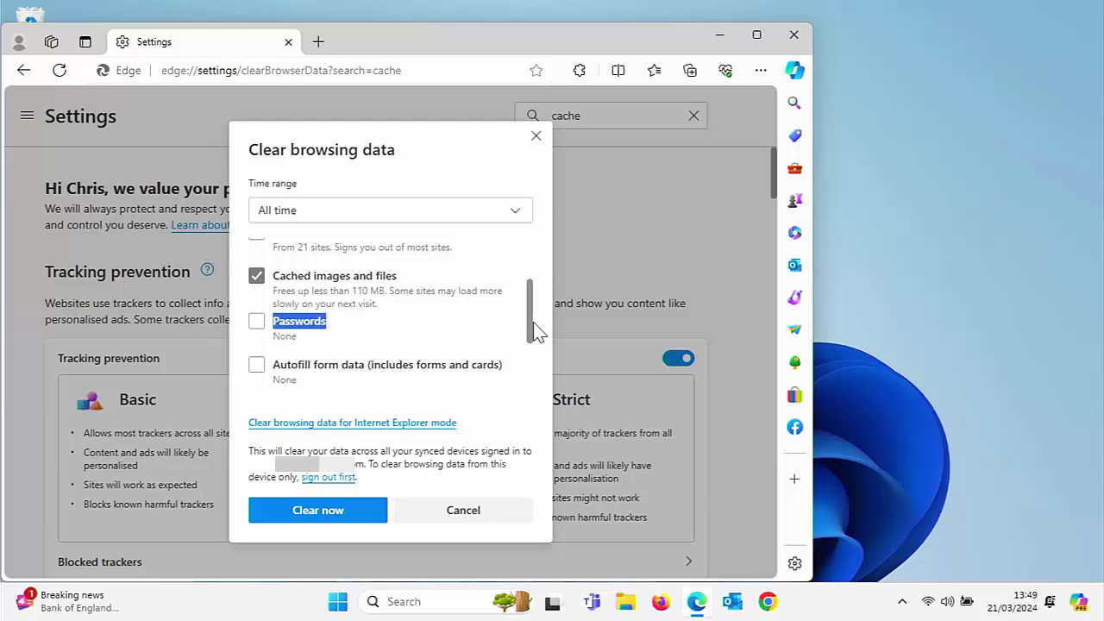
scroll(389, 319, down, 2)
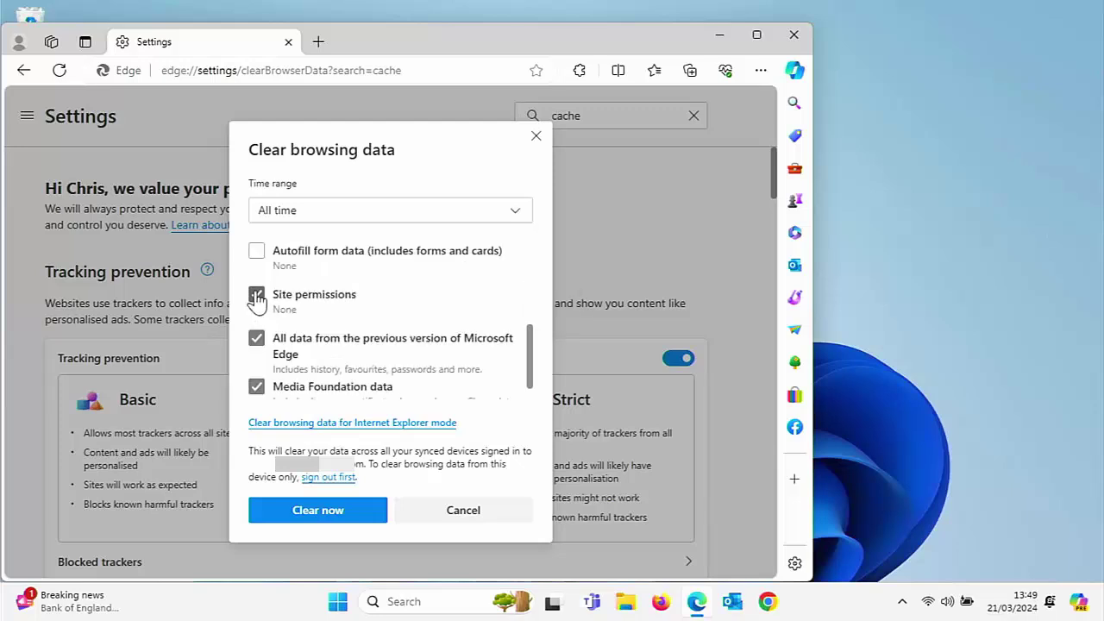
click(256, 336)
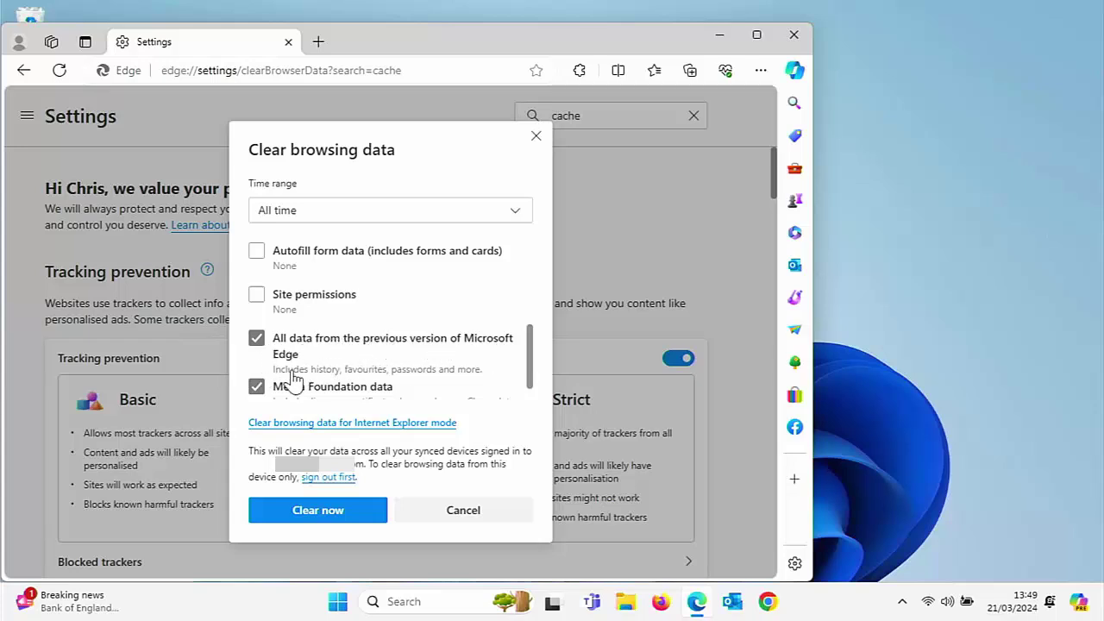
click(256, 387)
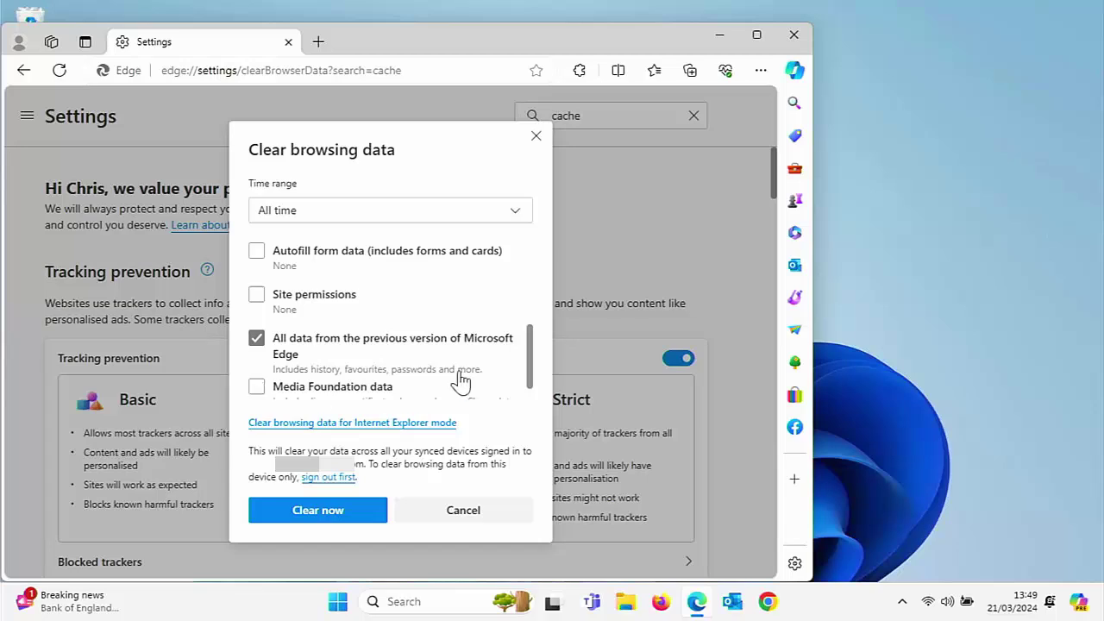
scroll(457, 388, down, 1)
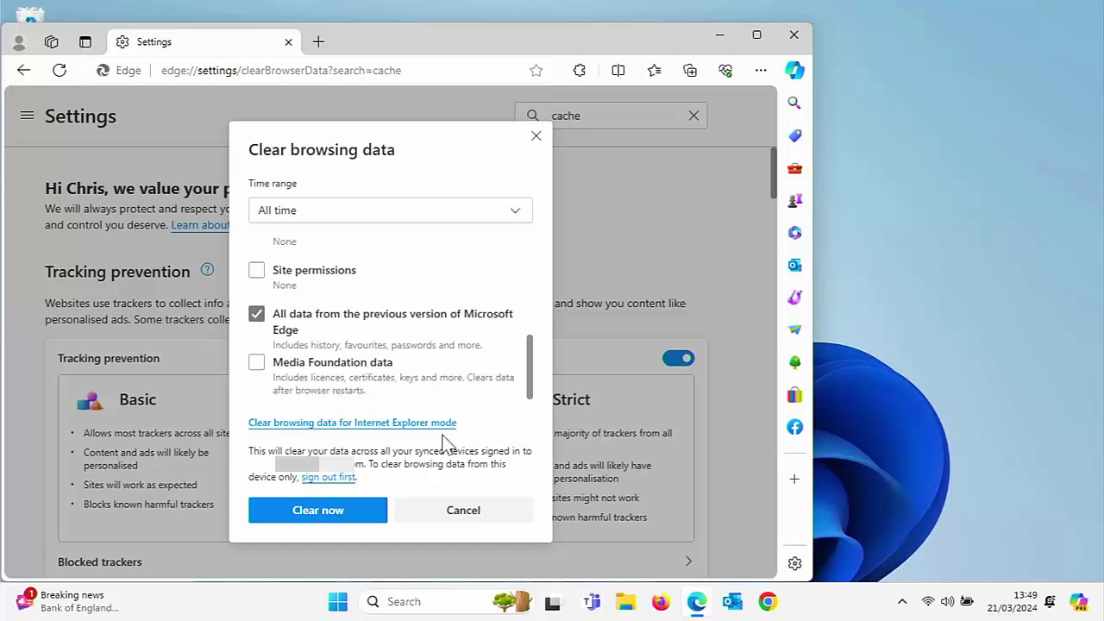
click(317, 512)
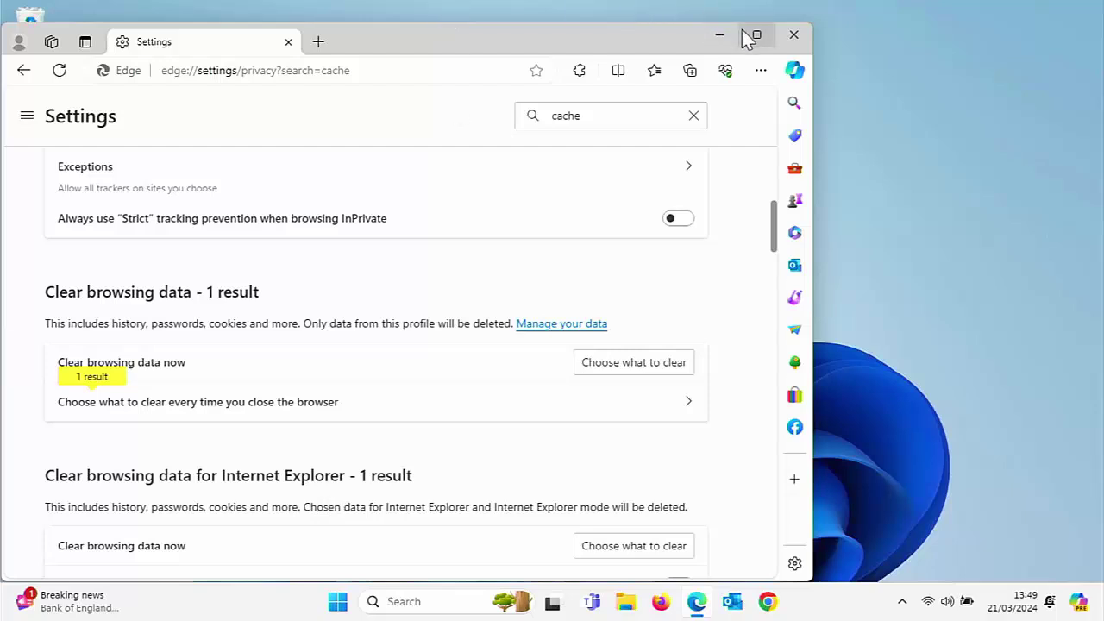
click(795, 38)
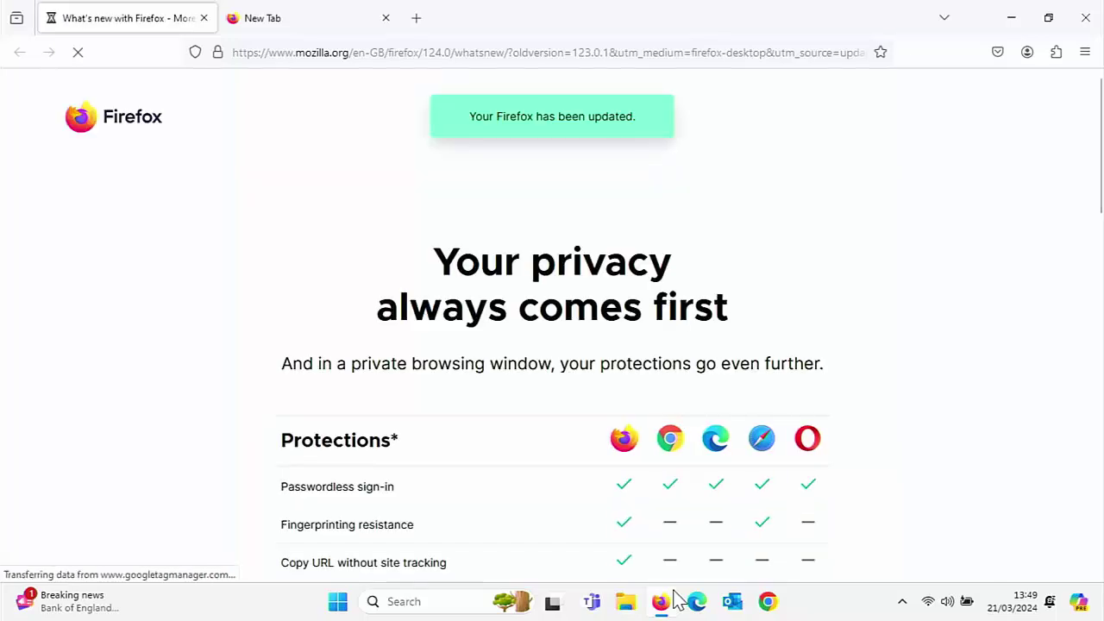
Open Firefox Settings from the ≡ menu and search for 'cache'
click(1084, 57)
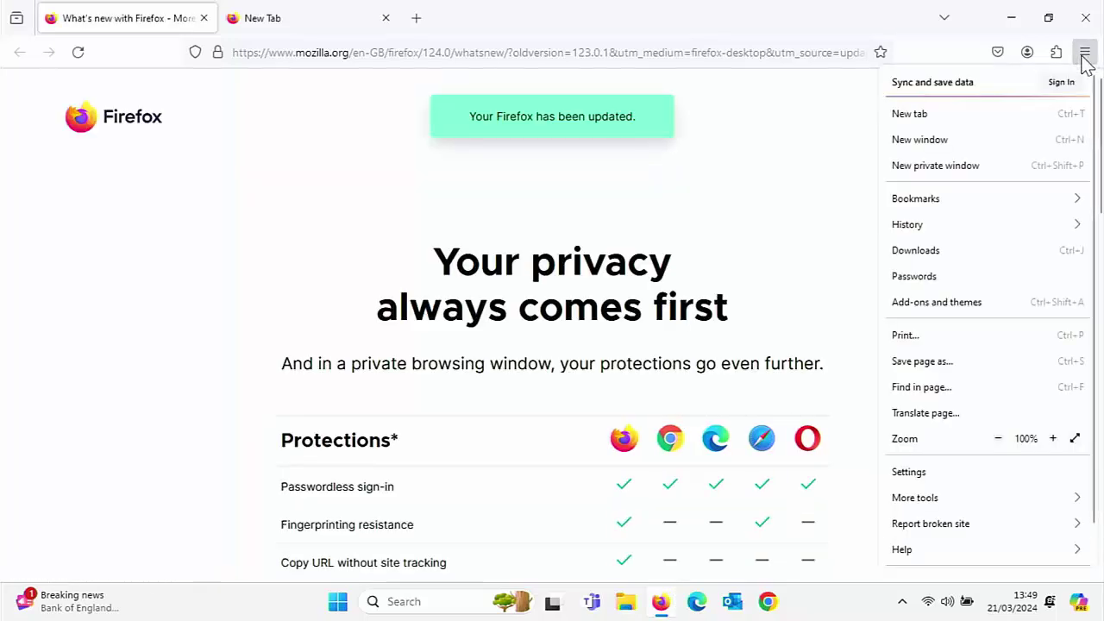
click(914, 475)
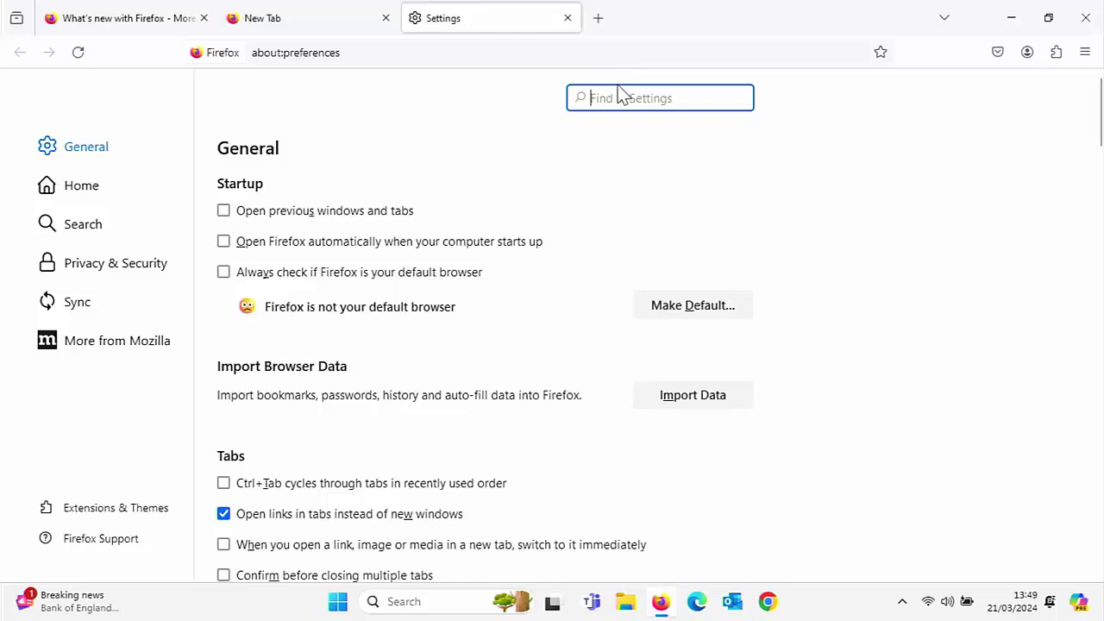
text(cache)
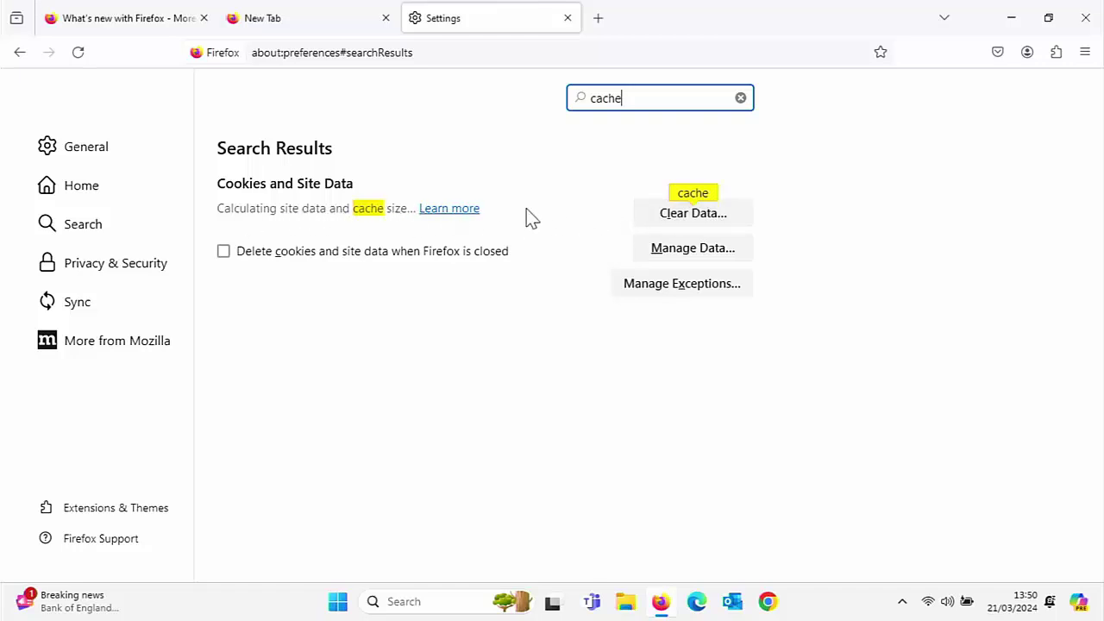
Clear Firefox's 486 MB of cached web content, leaving Cookies and Site Data unticked
click(665, 218)
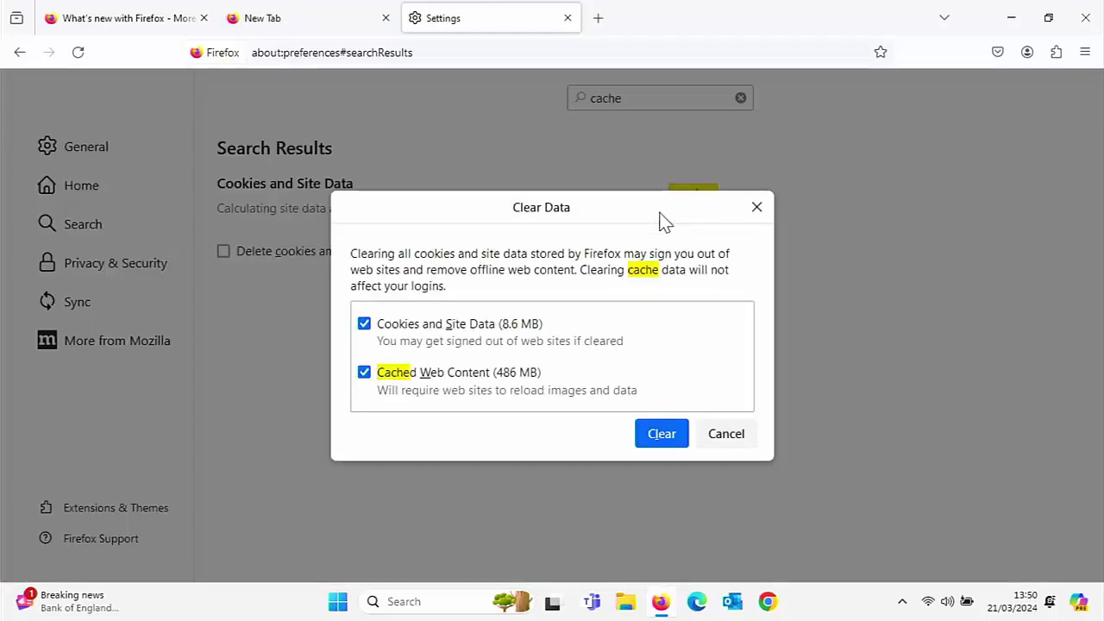
click(365, 325)
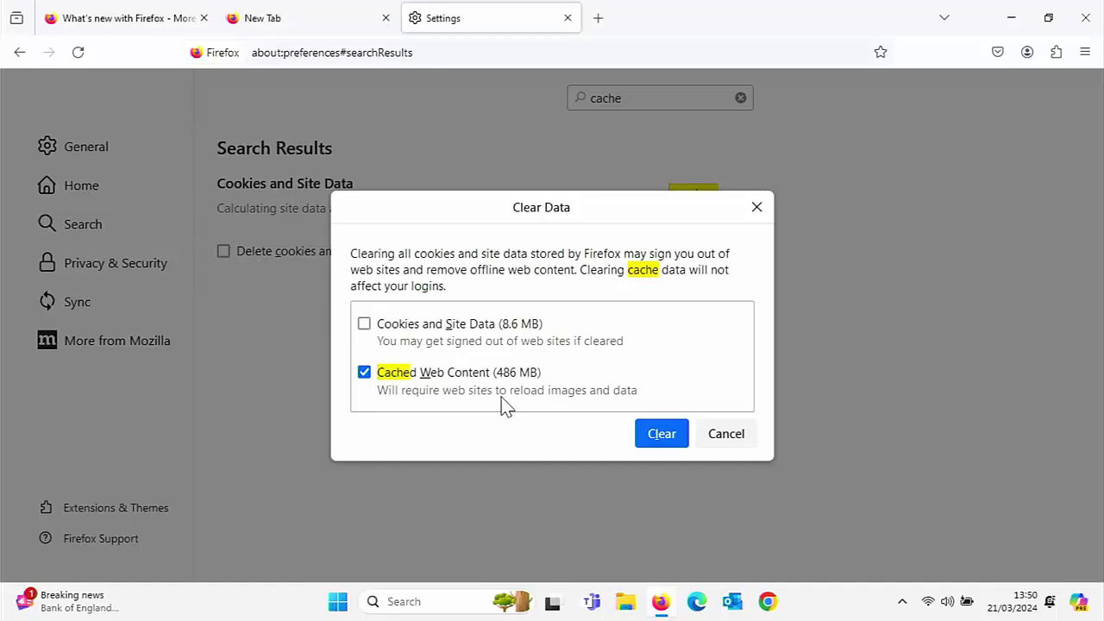
click(656, 434)
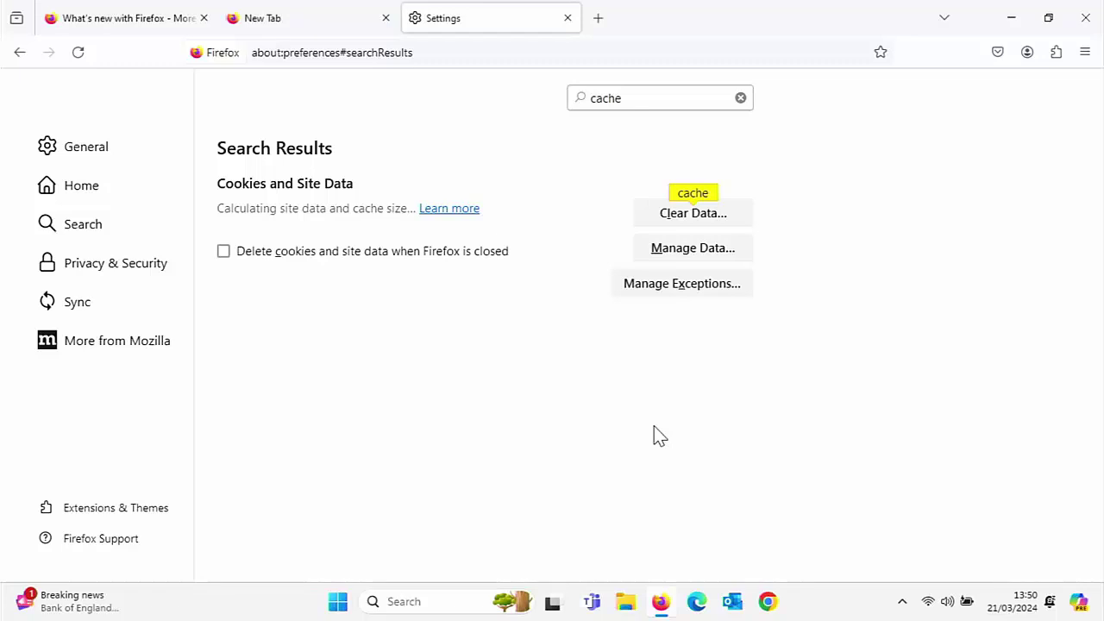
Close the Settings, New Tab and What's new tabs to shut Firefox
click(566, 19)
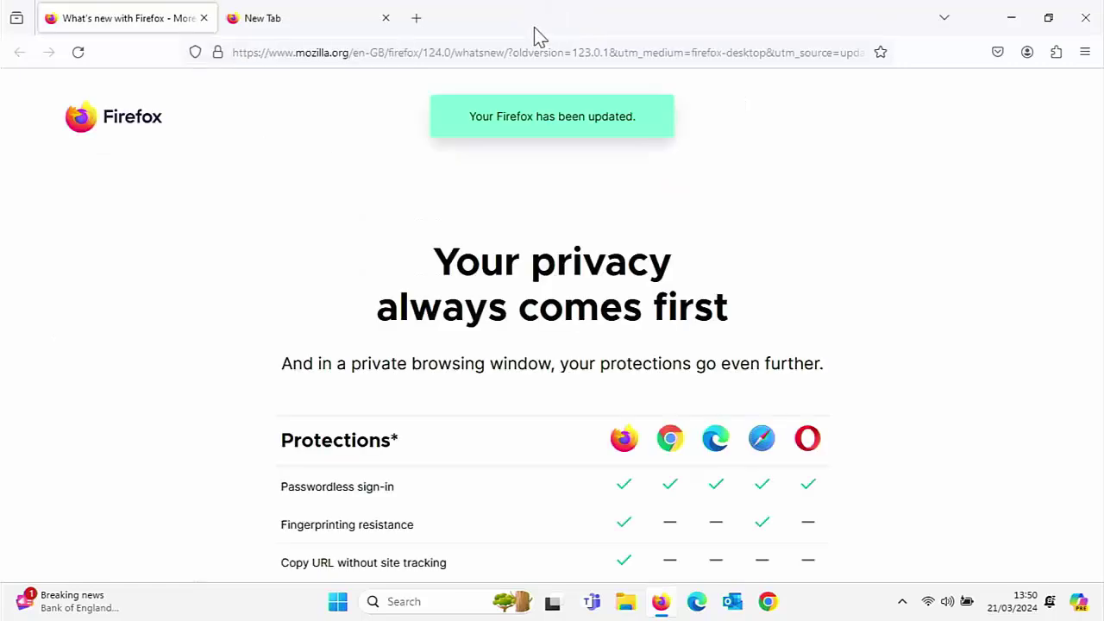
click(386, 20)
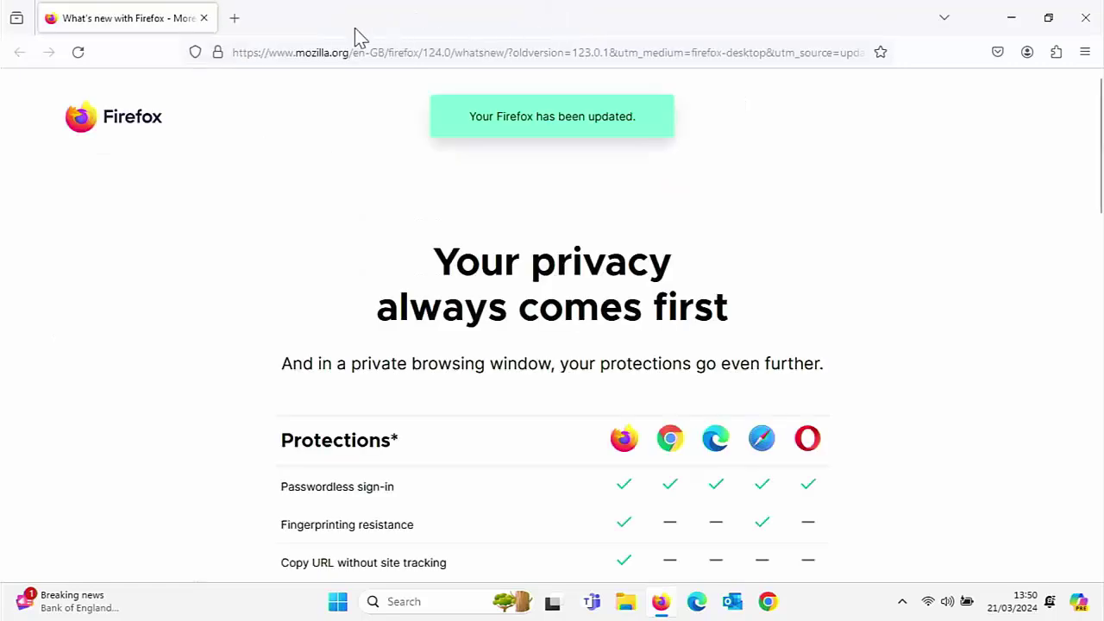
click(205, 18)
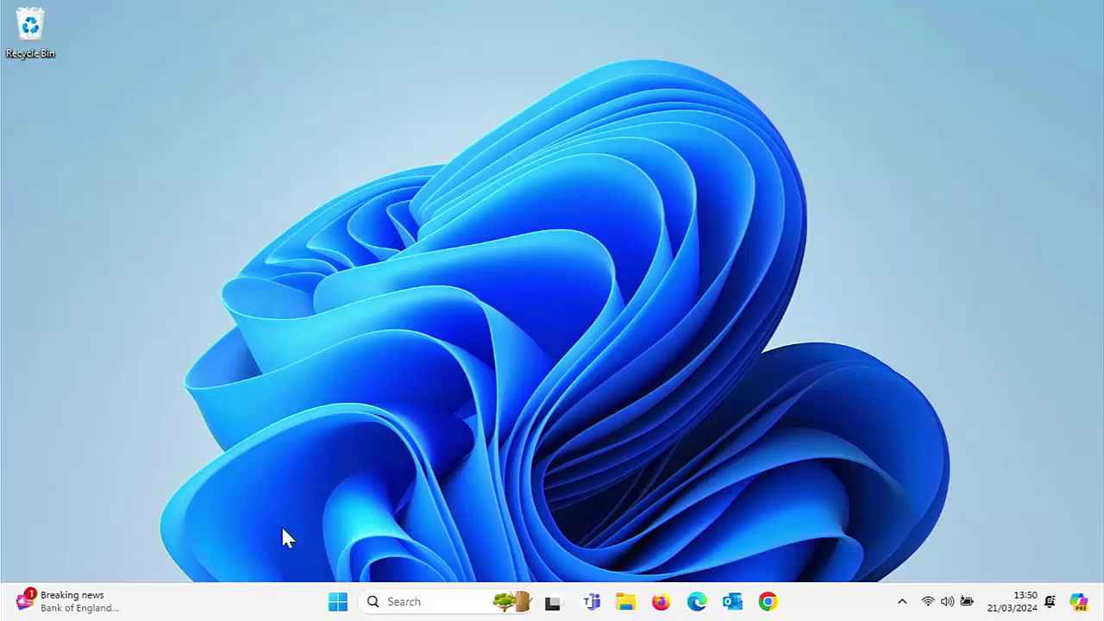
Search the Start menu for 'thun', launch Thunderbird and open its ≡ app menu
click(337, 604)
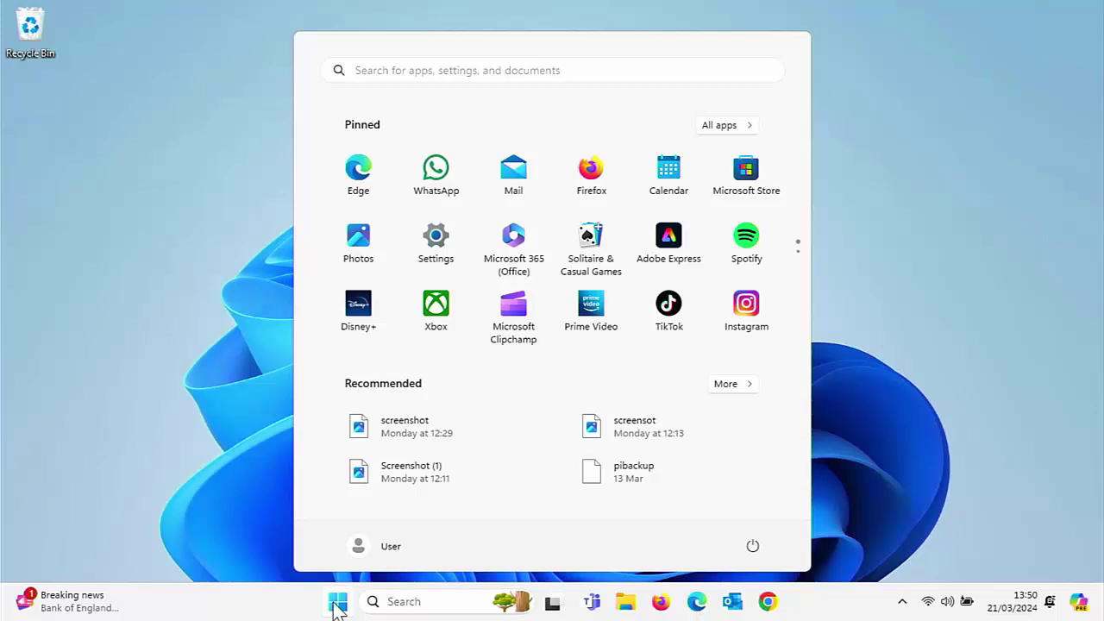
text(thun)
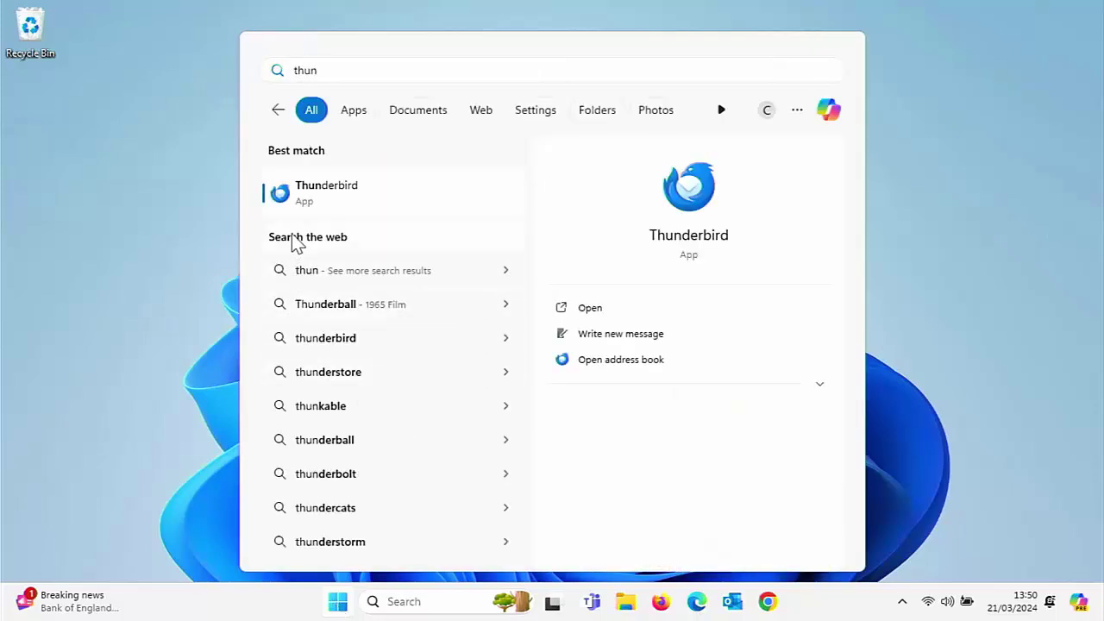
click(305, 202)
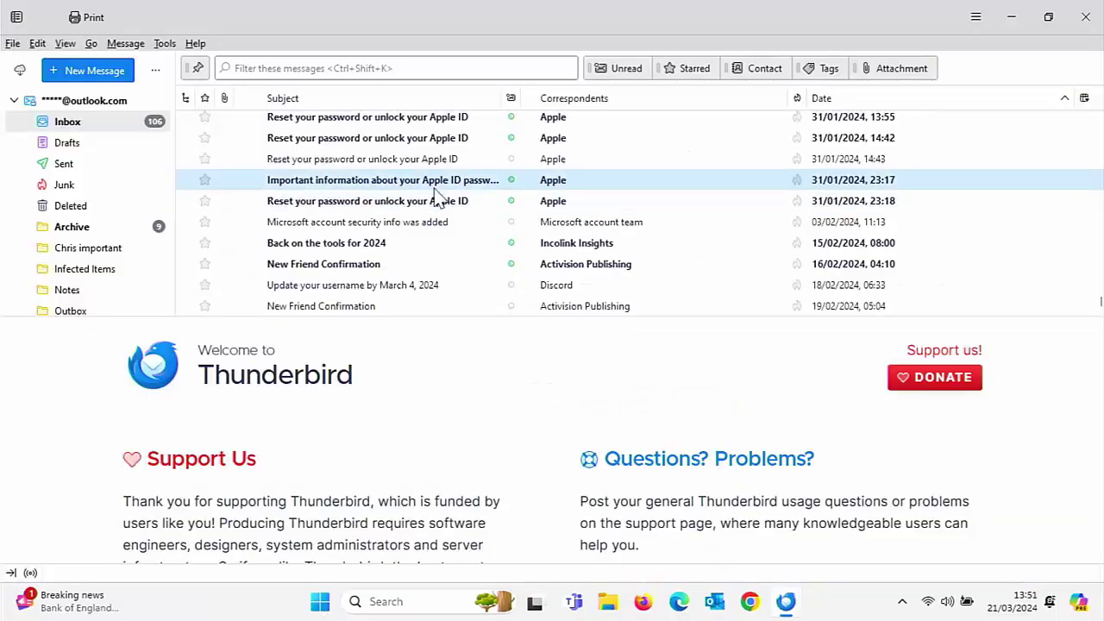
click(976, 18)
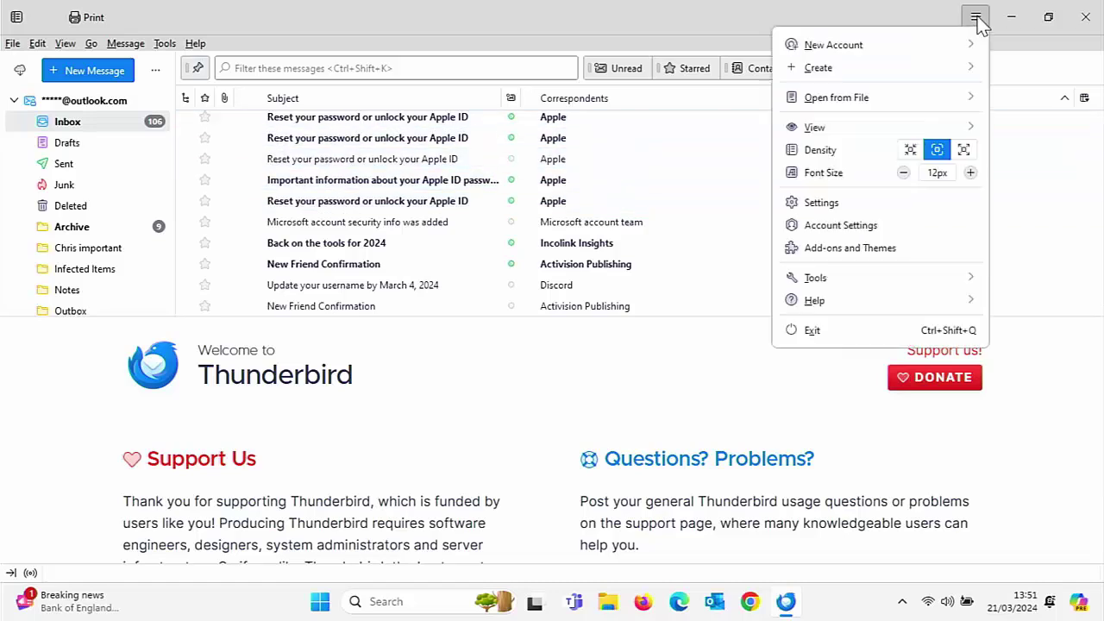
Search Thunderbird's settings for 'cache', clear the 11.8 MB disk cache, then quit Thunderbird
click(864, 211)
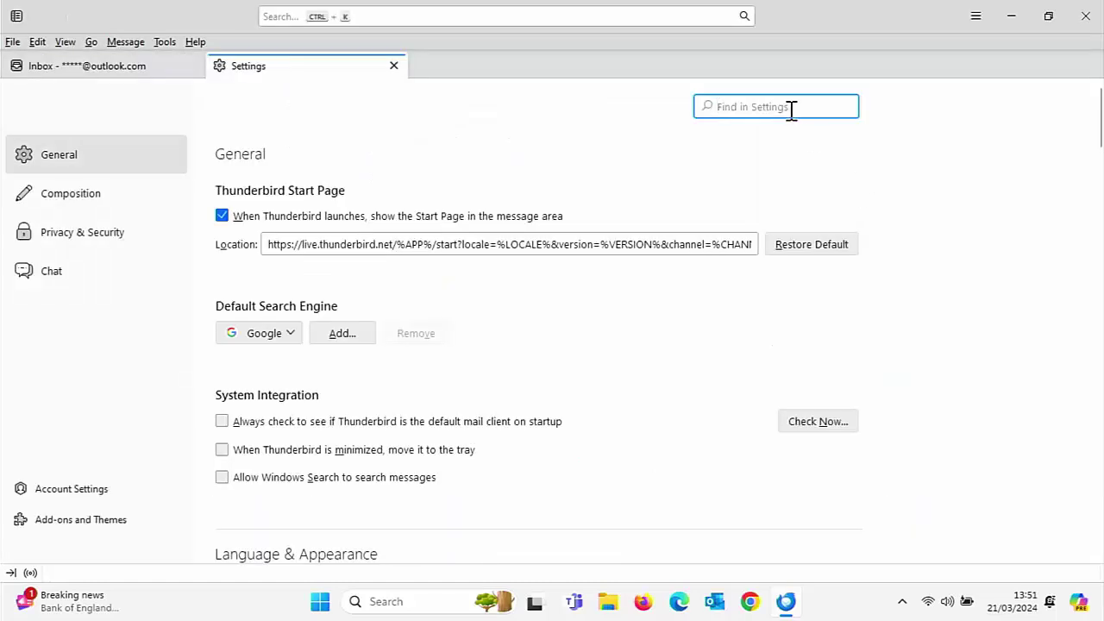
text(cache)
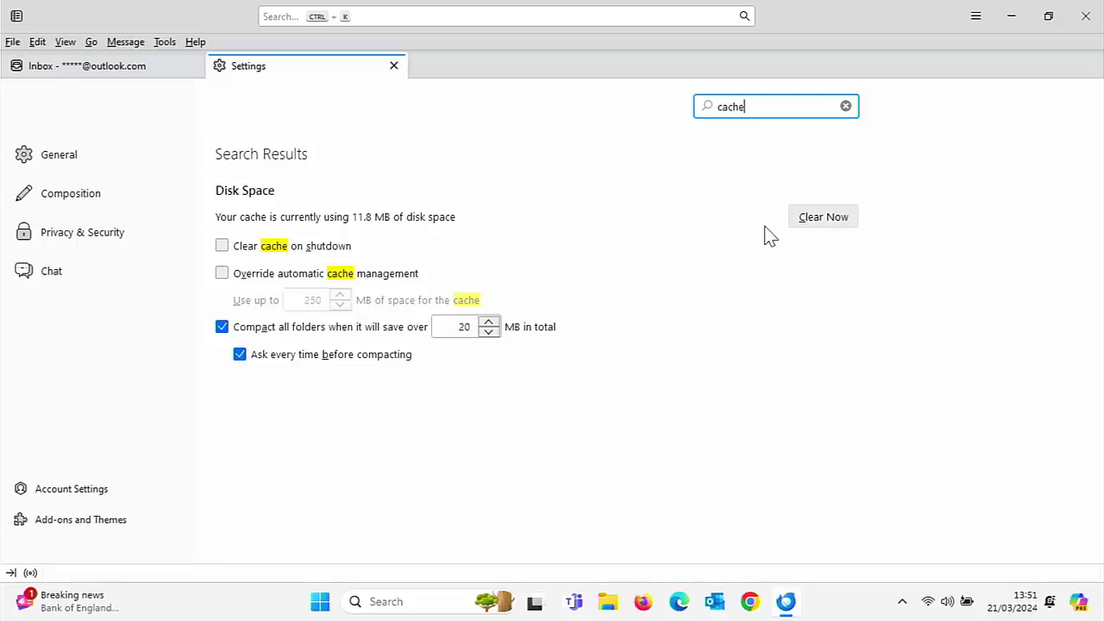
click(814, 226)
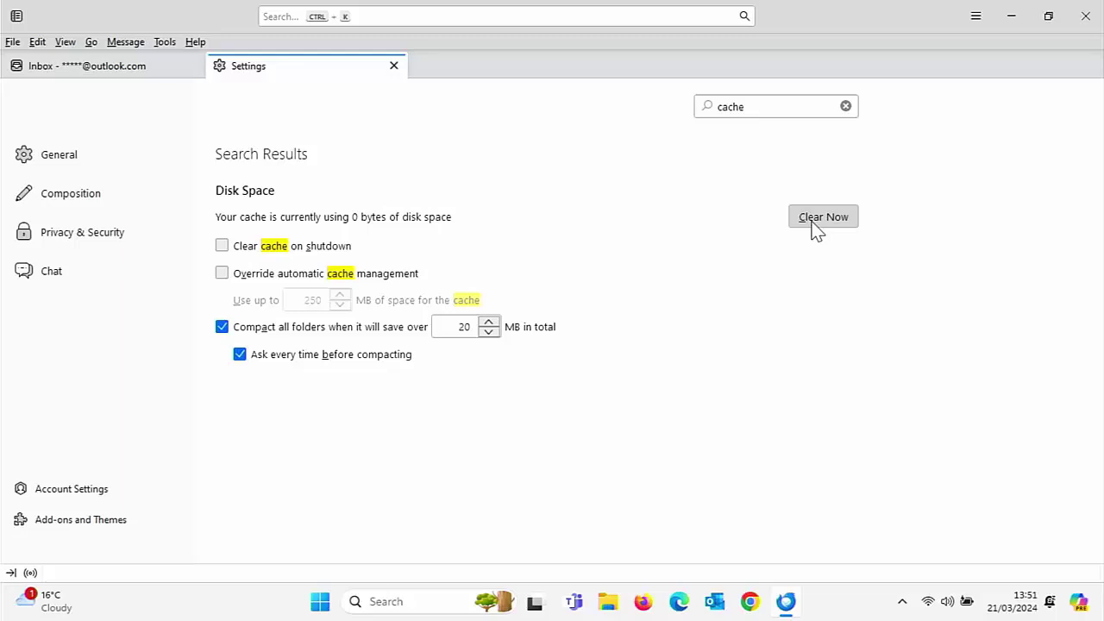
click(393, 66)
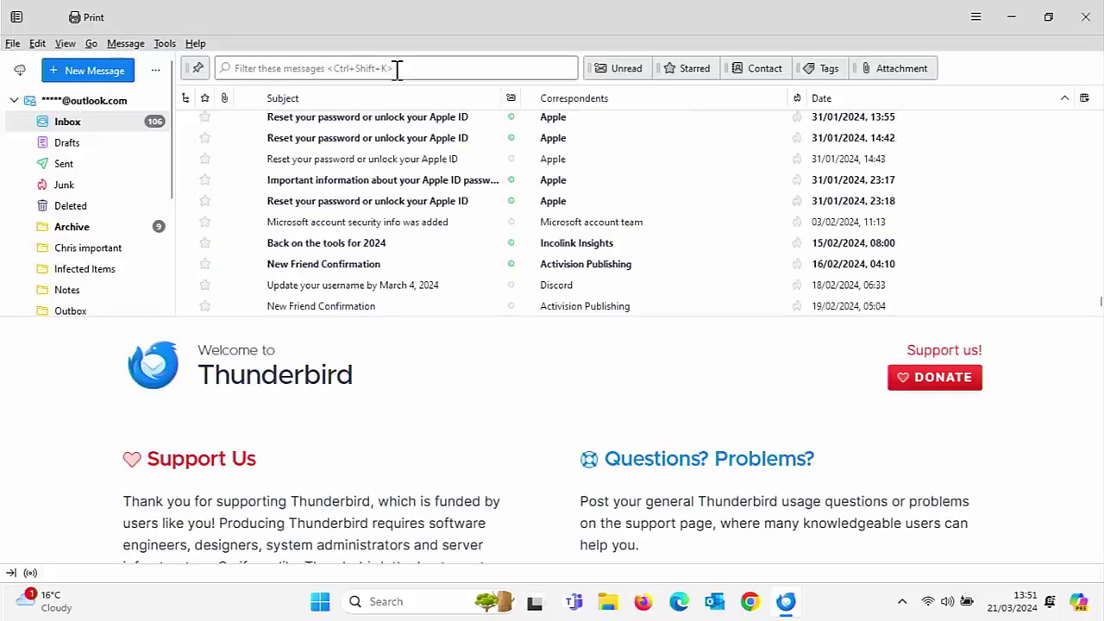
click(1074, 15)
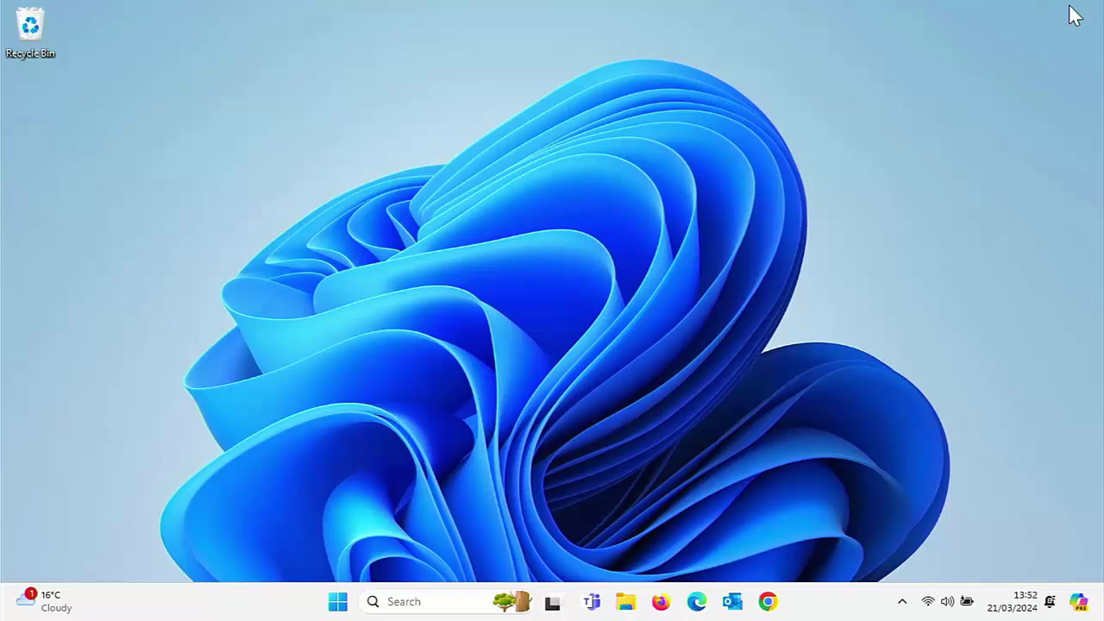